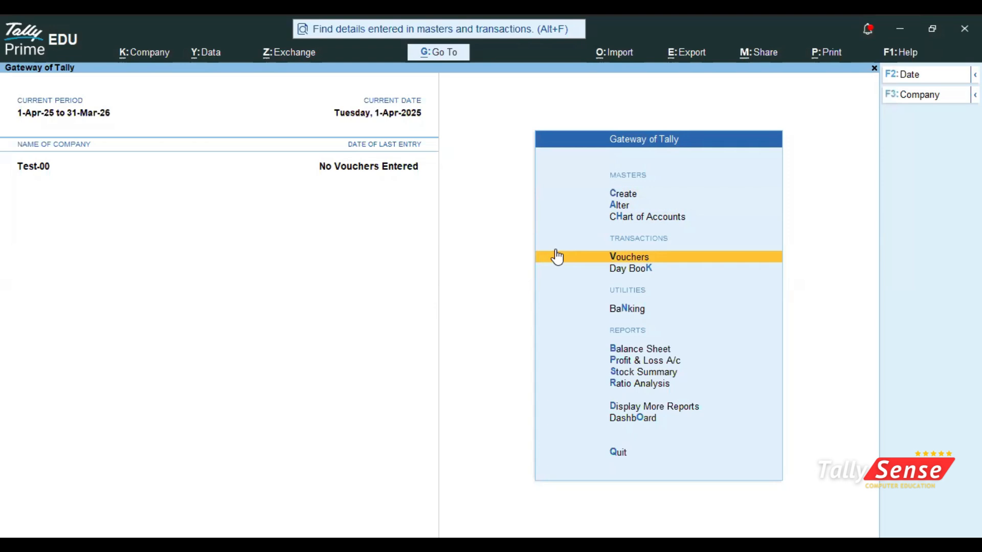
Open a new purchase voucher and check that it is in Item Invoice mode
left_click(557, 257)
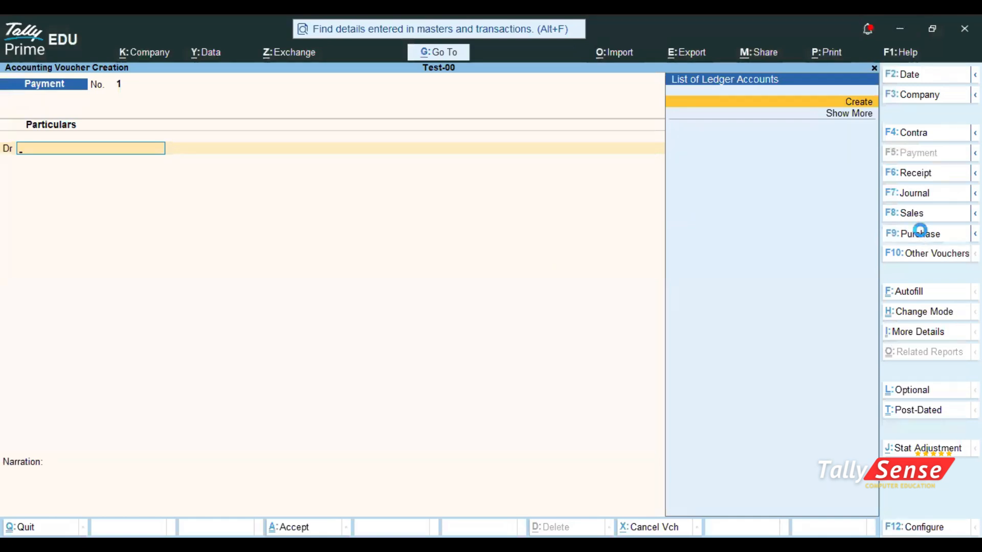
left_click(922, 234)
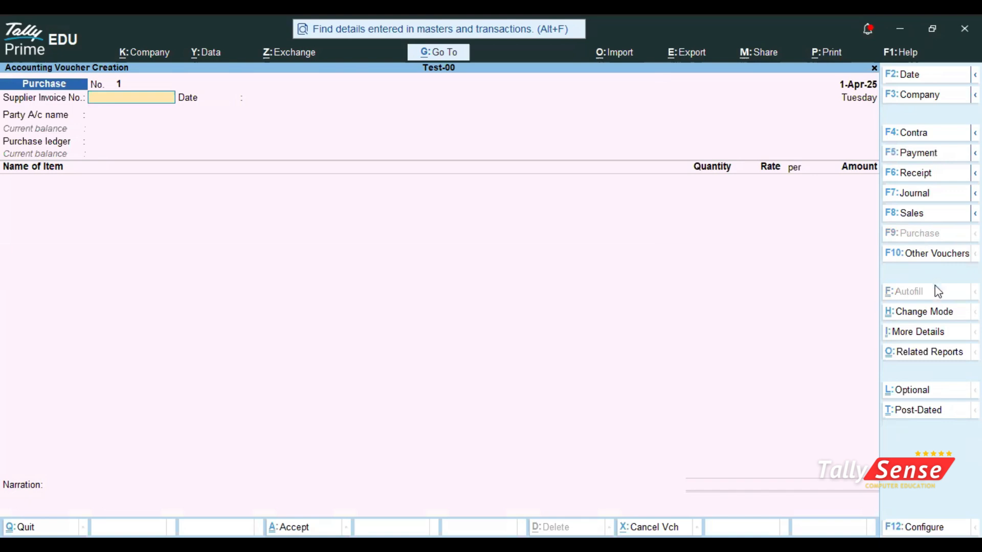
left_click(936, 313)
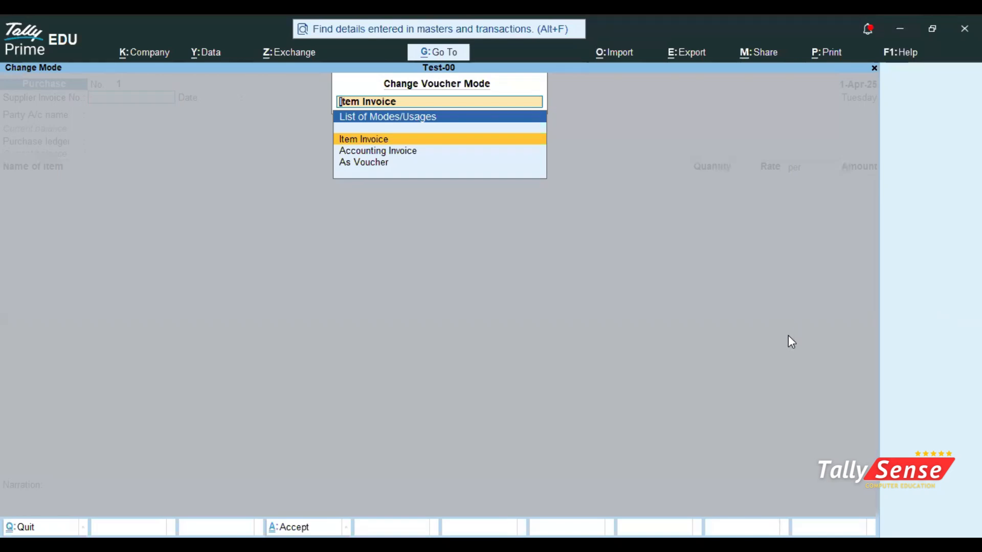
key("Escape")
key("Escape")
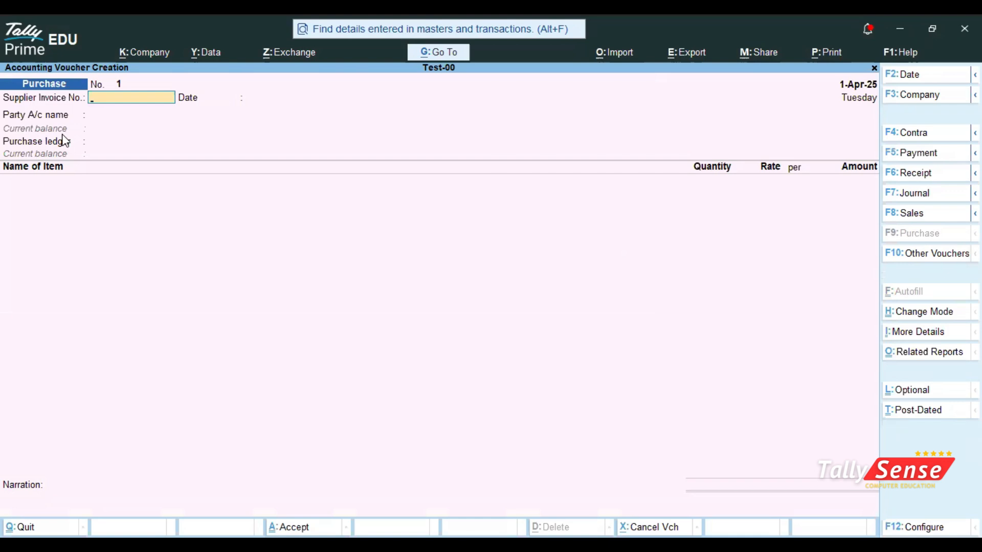
Enter supplier invoice number 101 and keep its date at 1-Apr-25
type("101")
key("Return")
key("Return")
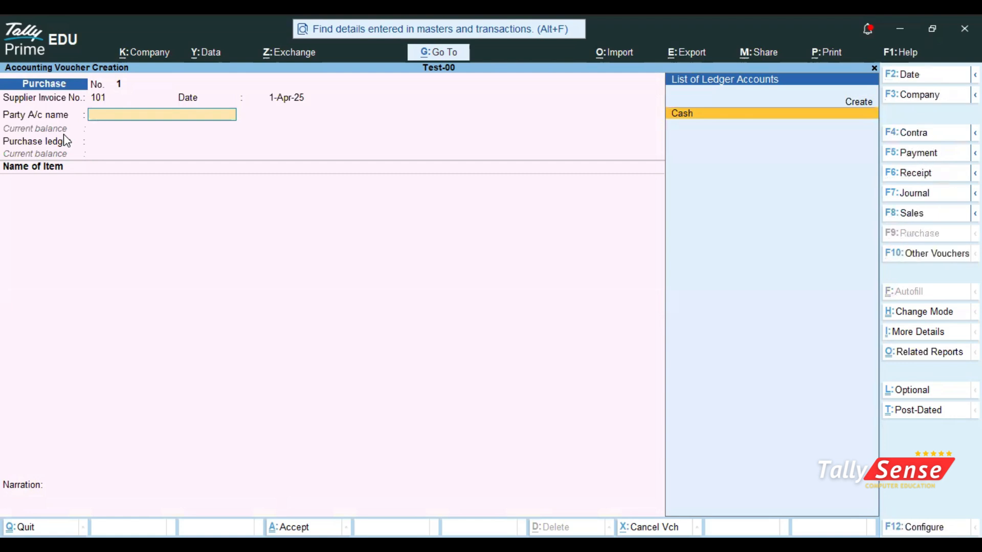
Create a party ledger with the supplier's name under Sundry Creditors and accept the blank receipt and party details
key("Up")
key("Return")
type("Ayush")
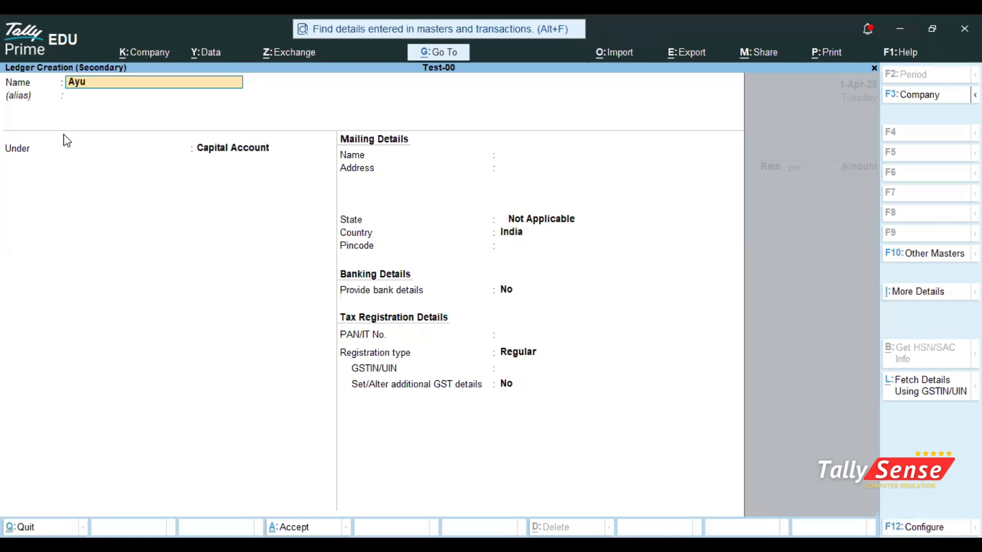
key("Return")
key("Return")
type("S")
key("Up")
key("Up")
key("Up")
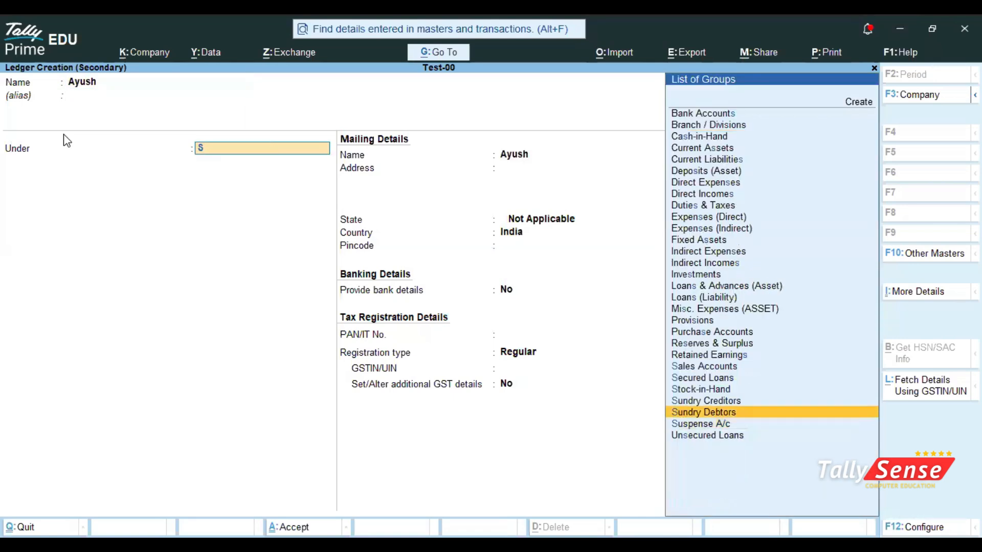
key("Return")
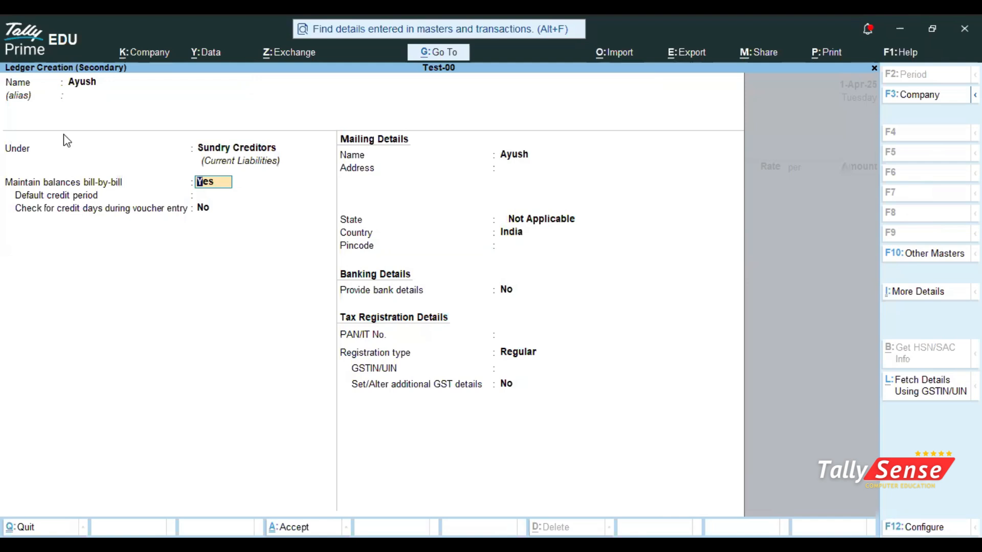
key("ctrl+a")
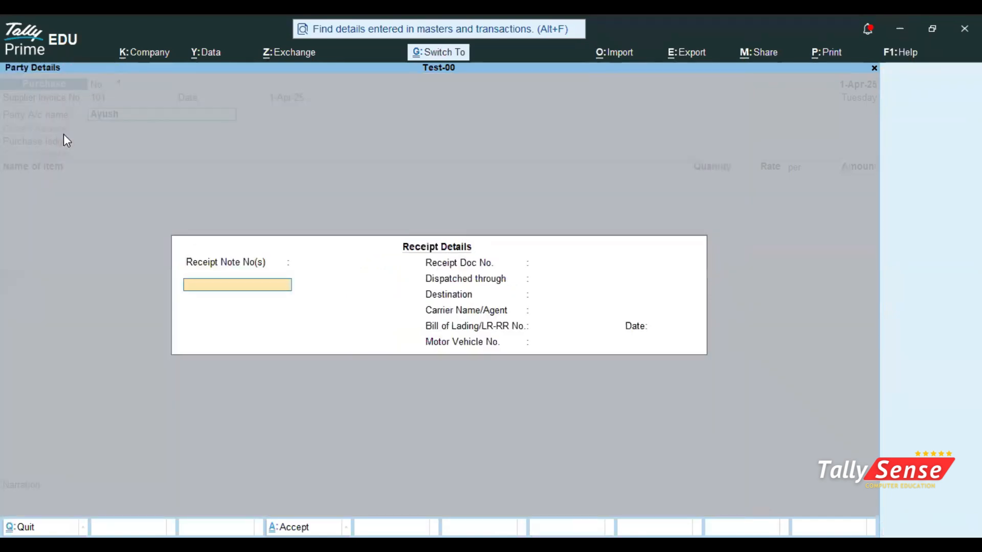
key("ctrl+a")
Create a ledger named Purchase under Purchase Accounts and use it as the voucher's purchase ledger
key("alt+c")
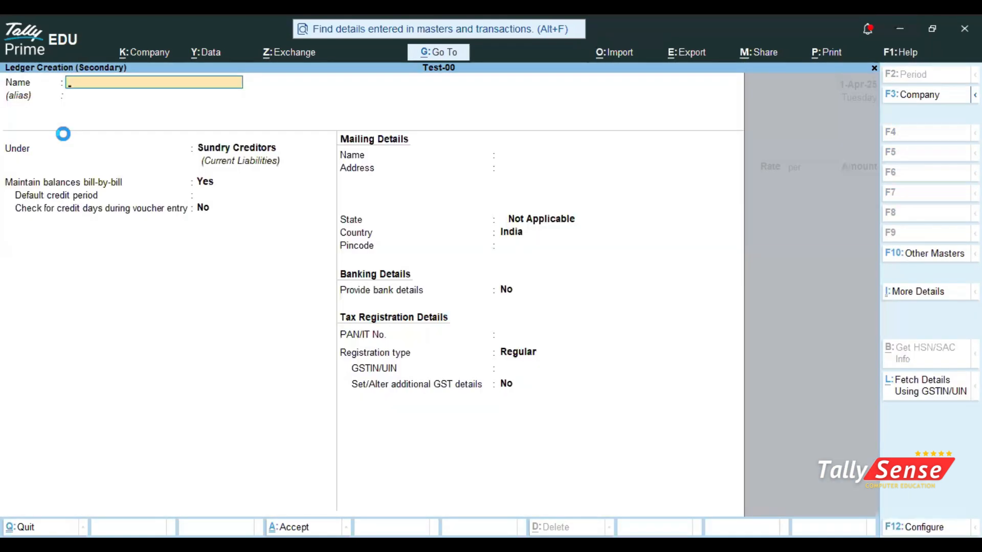
type("Purchase")
key("Return")
type("p")
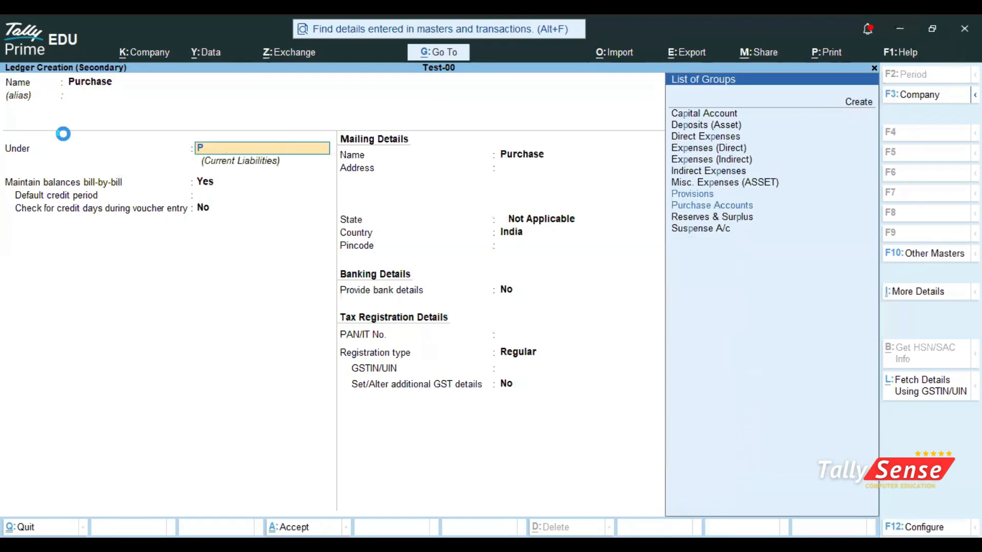
key("Return")
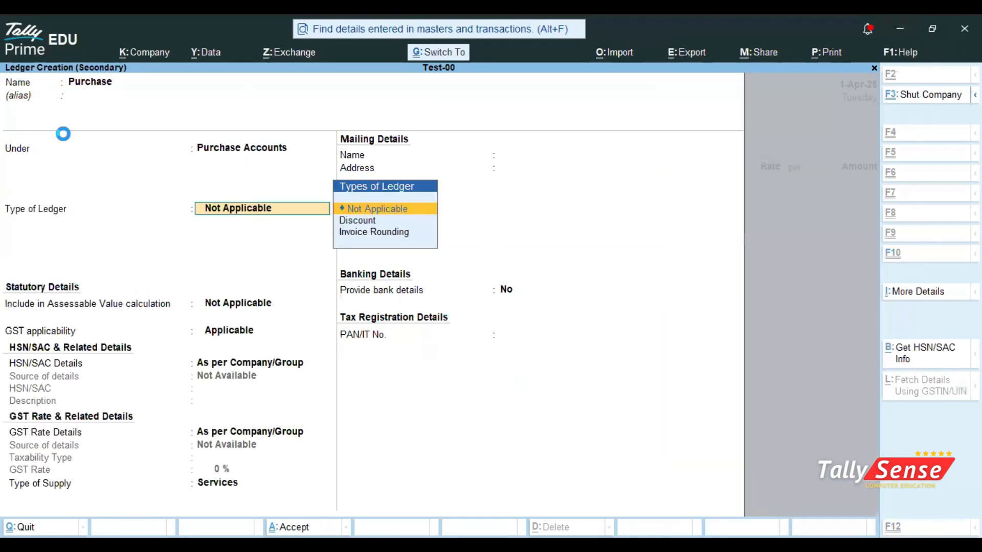
key("ctrl+a")
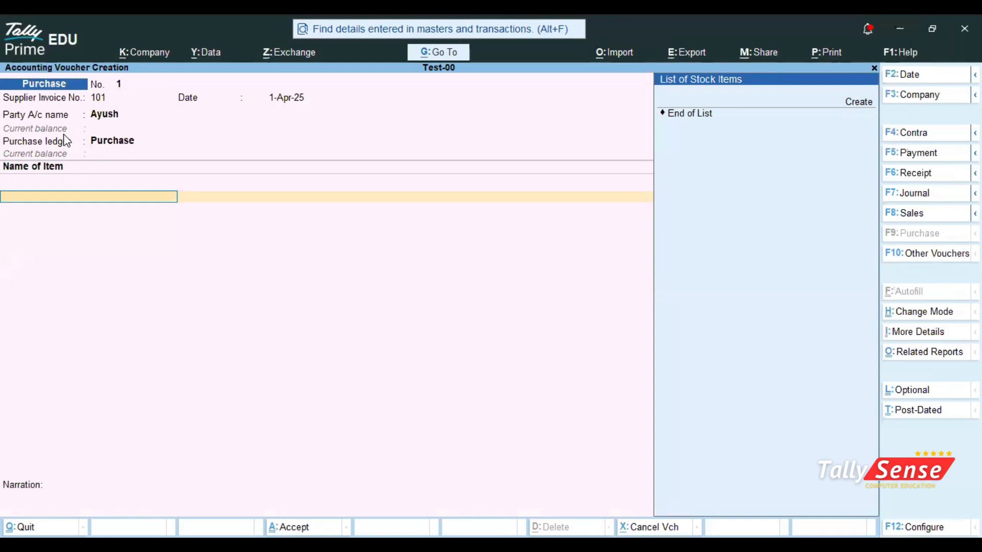
Create the stock item Monitor under Primary, measured in a new simple unit with the symbol pcs
key("alt+c")
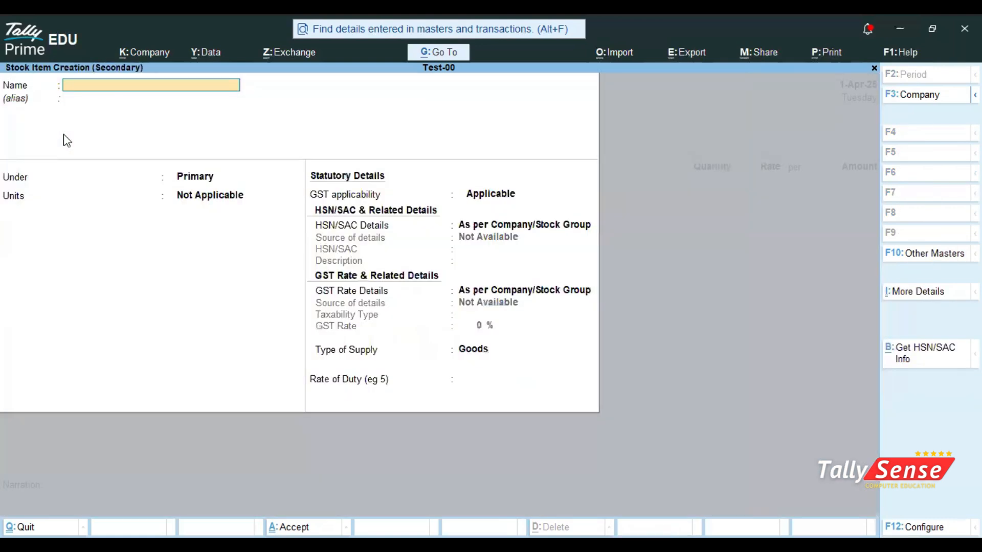
type("Monitor")
key("Return")
key("Return")
key("Return")
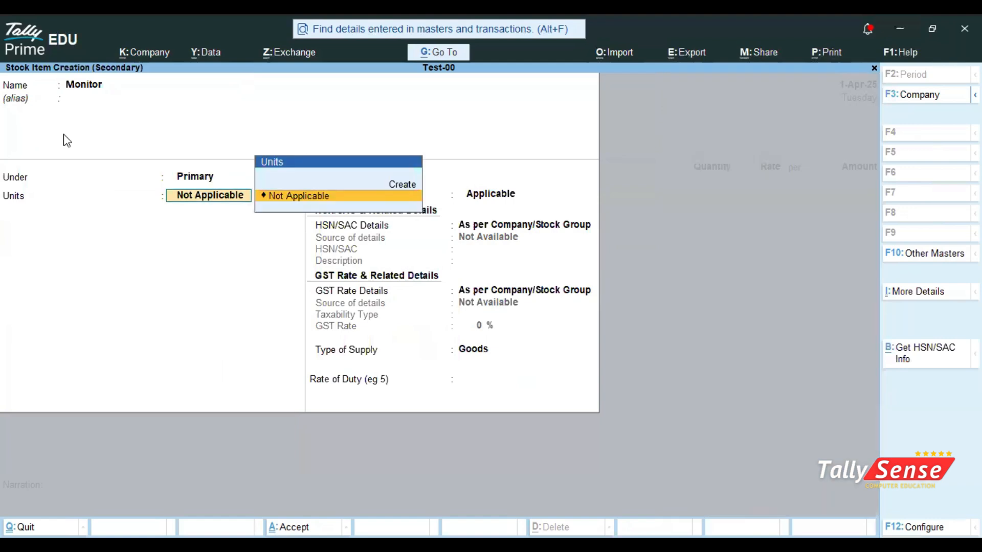
key("alt+c")
type("pcs")
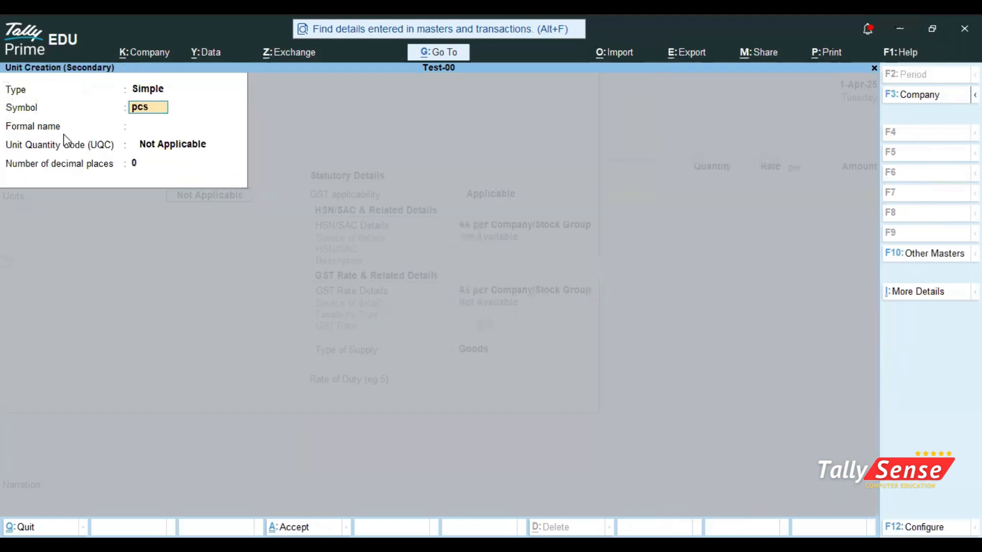
key("ctrl+a")
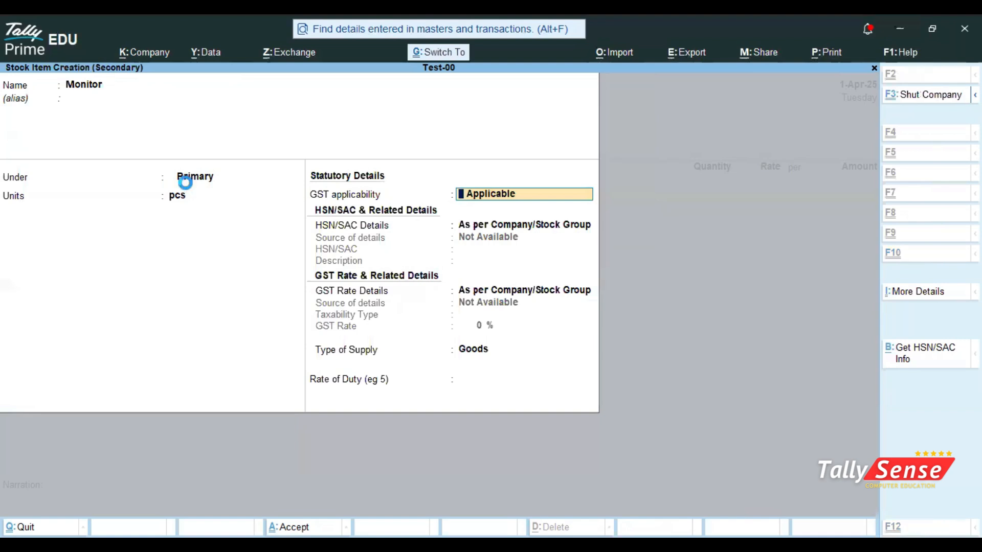
key("ctrl+a")
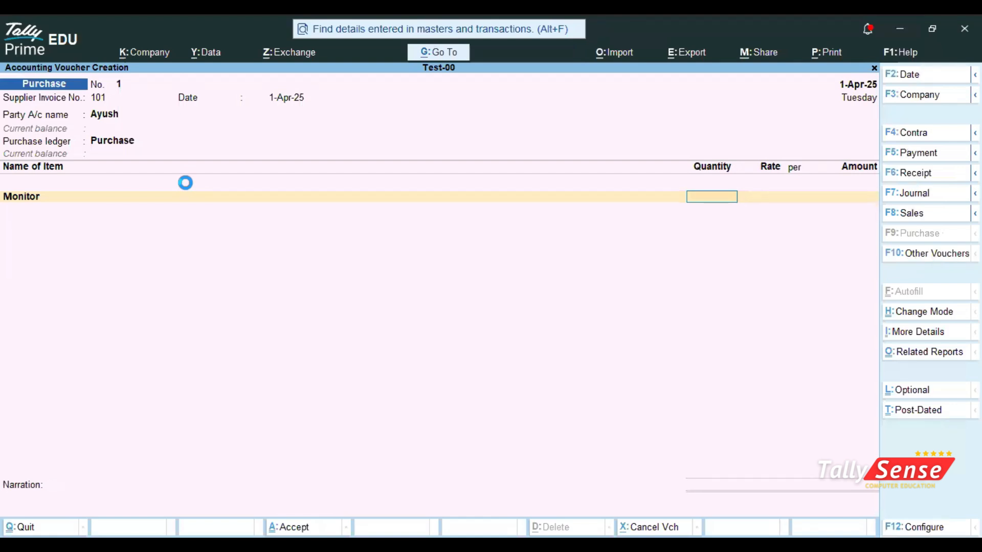
Complete the Monitor line with a quantity of 10 pcs at a rate of 5,000 per piece
type("10")
key("Return")
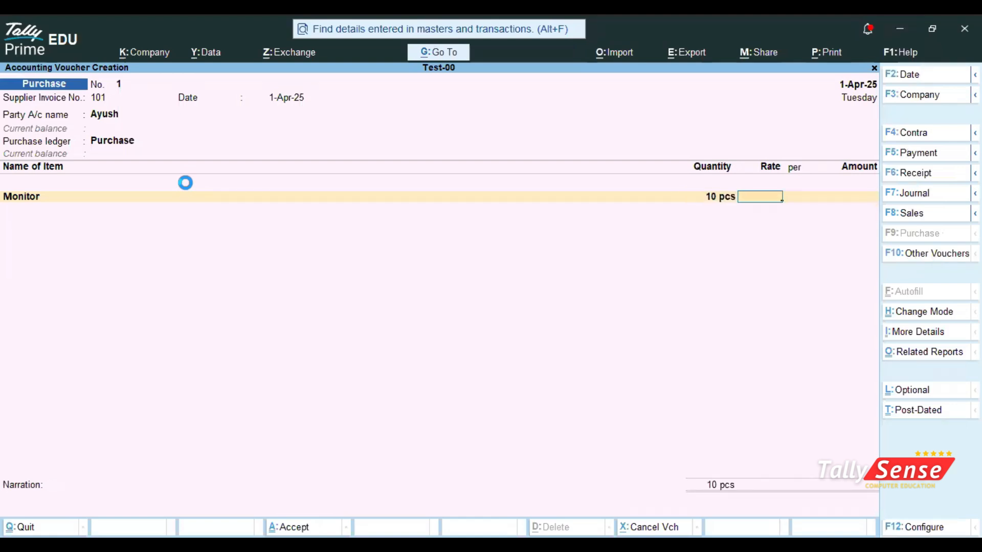
type("5,000")
key("Return")
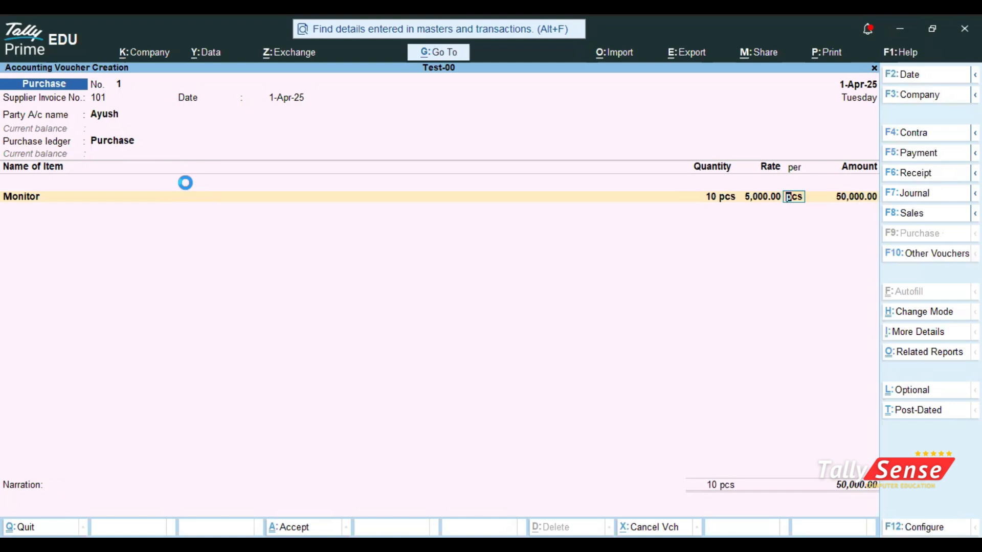
key("Return")
key("Return")
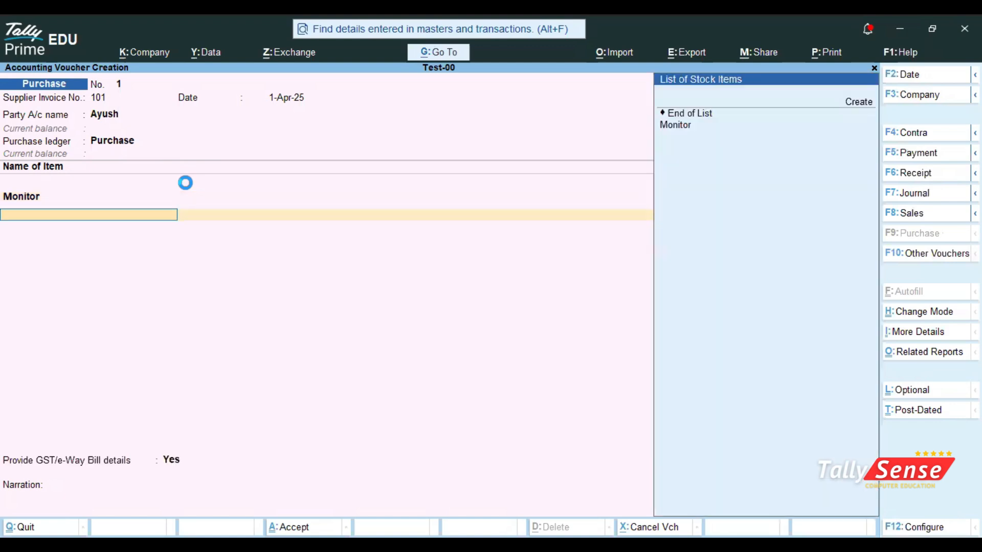
Create the stock item Mouse under Primary with the unit pcs
key("alt+c")
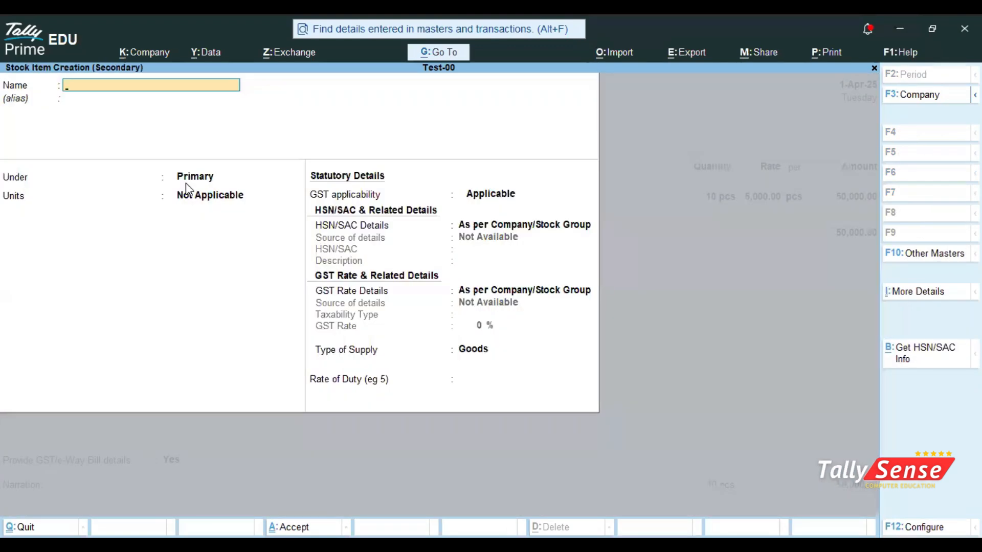
type("Mouse")
key("Return")
key("Return")
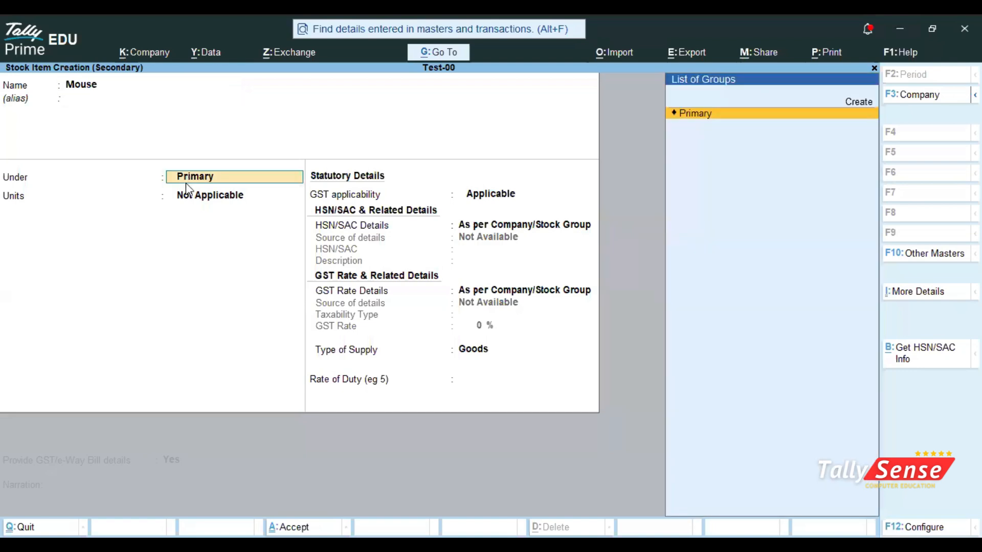
key("Return")
key("Return")
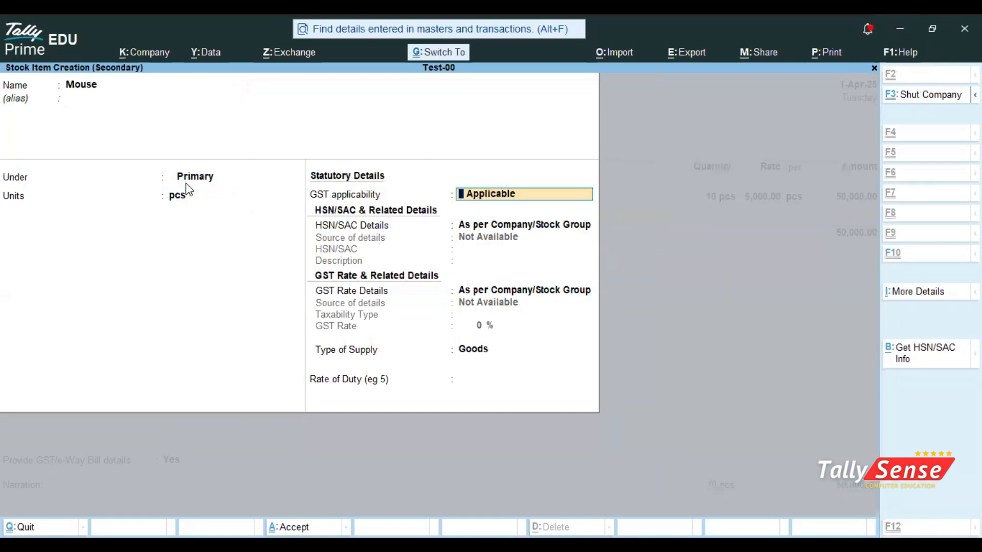
key("ctrl+a")
Complete the Mouse line with a quantity of 50 pcs at a rate of 250 per piece
type("50")
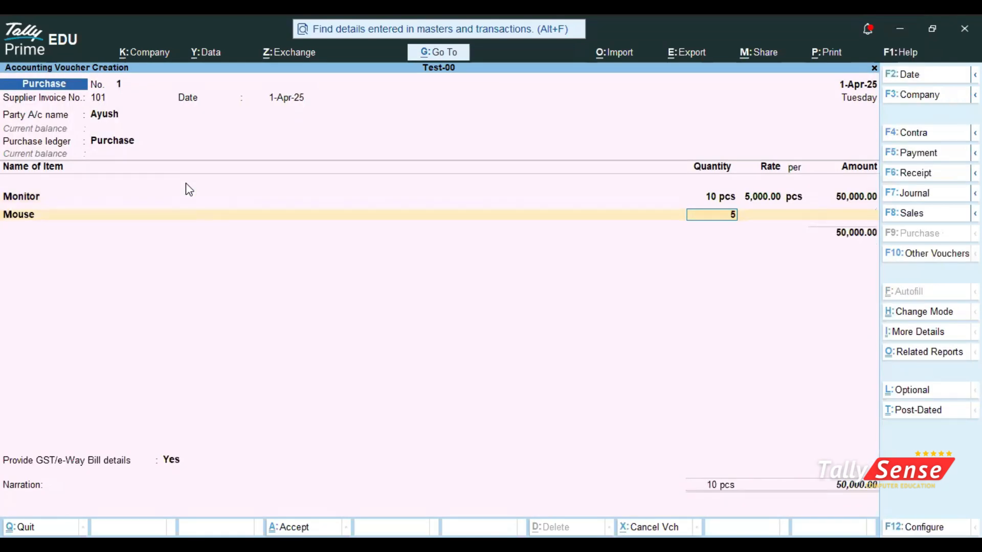
key("Return")
type("25")
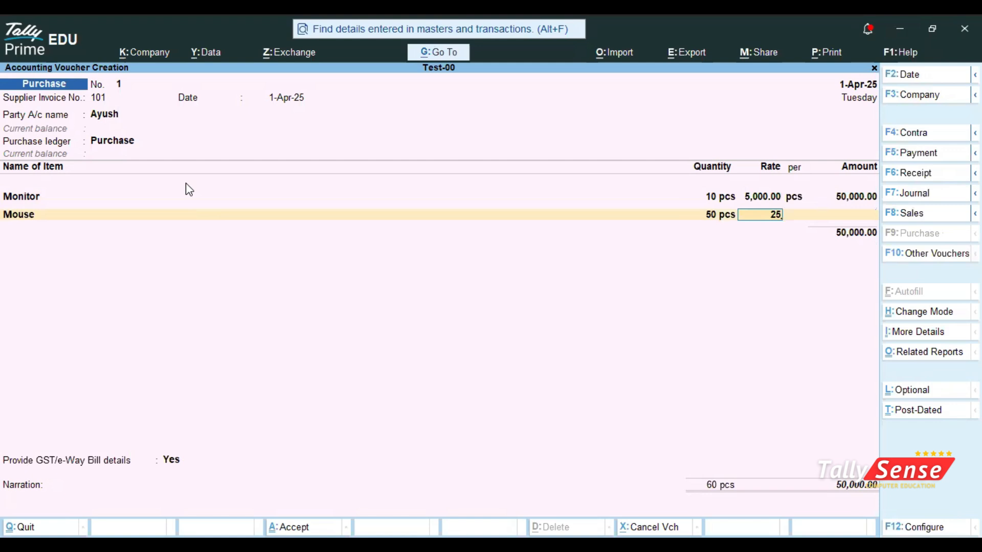
type("0")
key("Return")
key("Return")
key("Return")
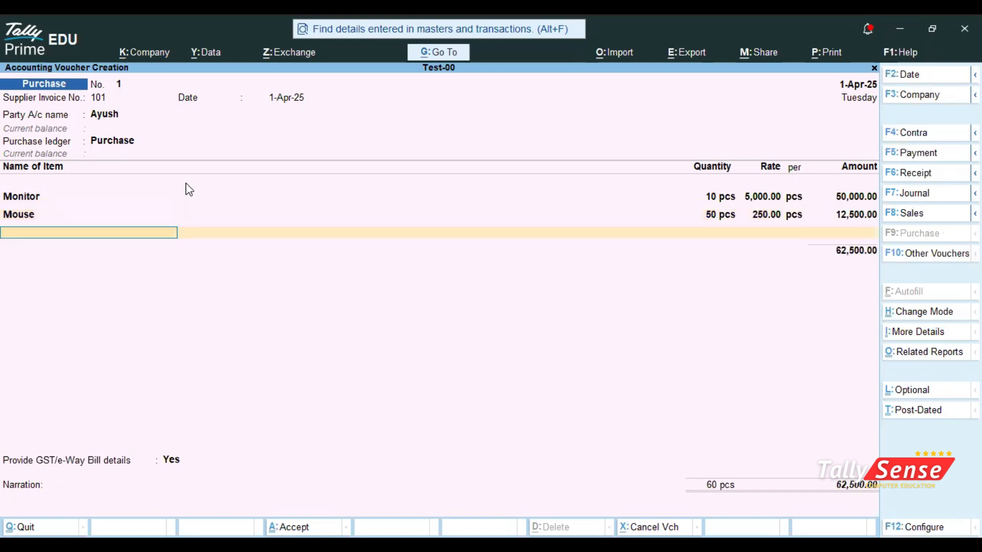
Start a new stock item named Sugar under the Primary group
key("alt+c")
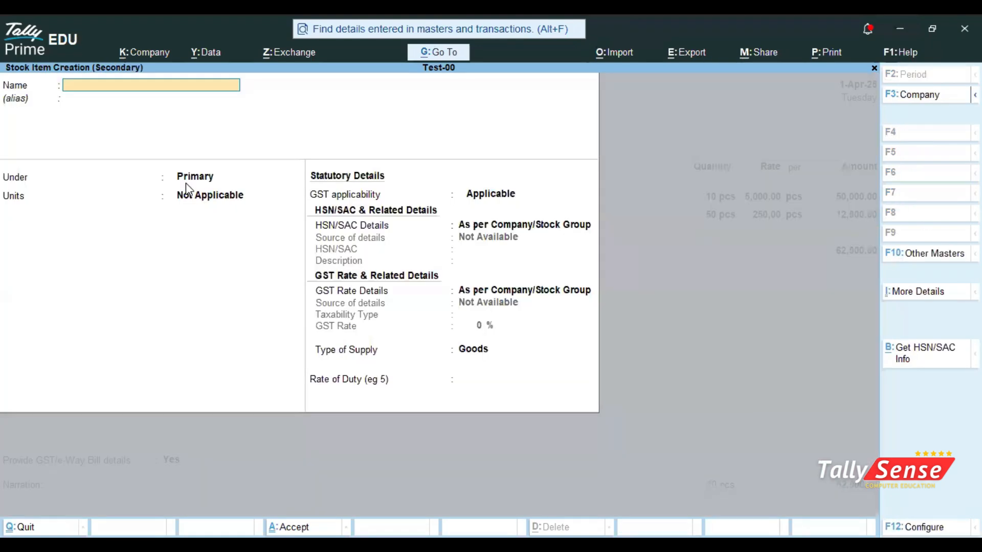
type("Sugar")
key("Return")
key("Return")
Create the unit kg with quantity code KGS-KILOGRAMS and 3 decimal places, and save the Sugar item with it
key("alt+c")
type("kg")
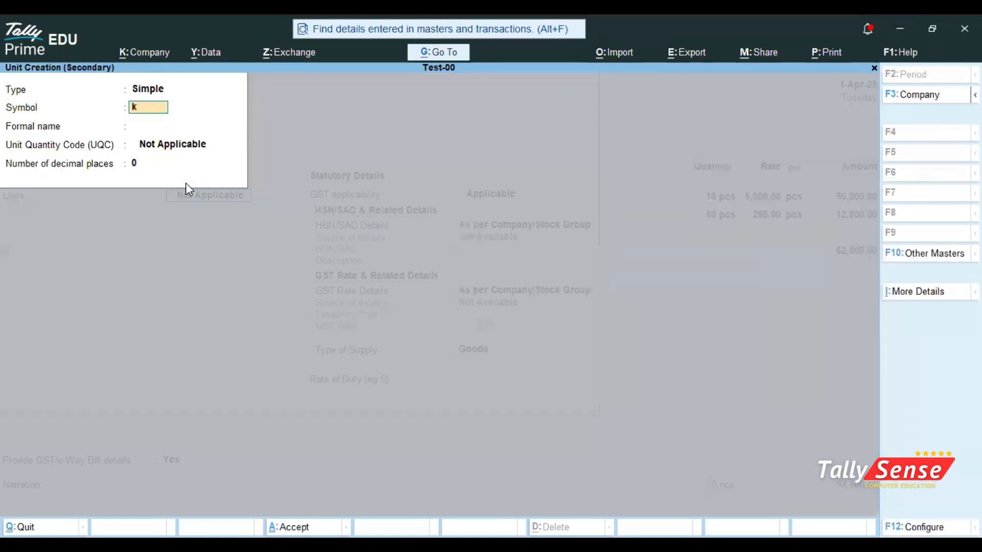
key("Return")
key("Return")
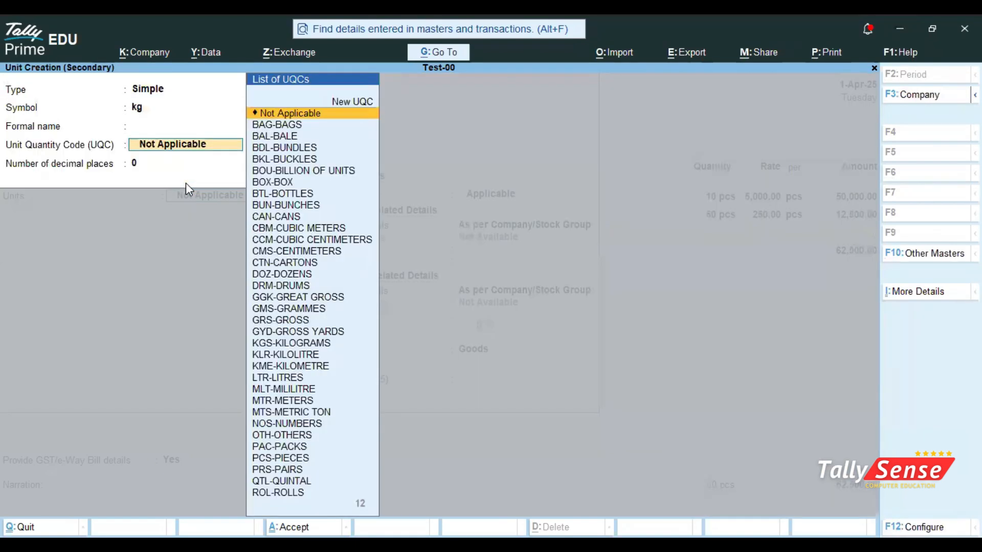
type("k")
key("Down")
key("Down")
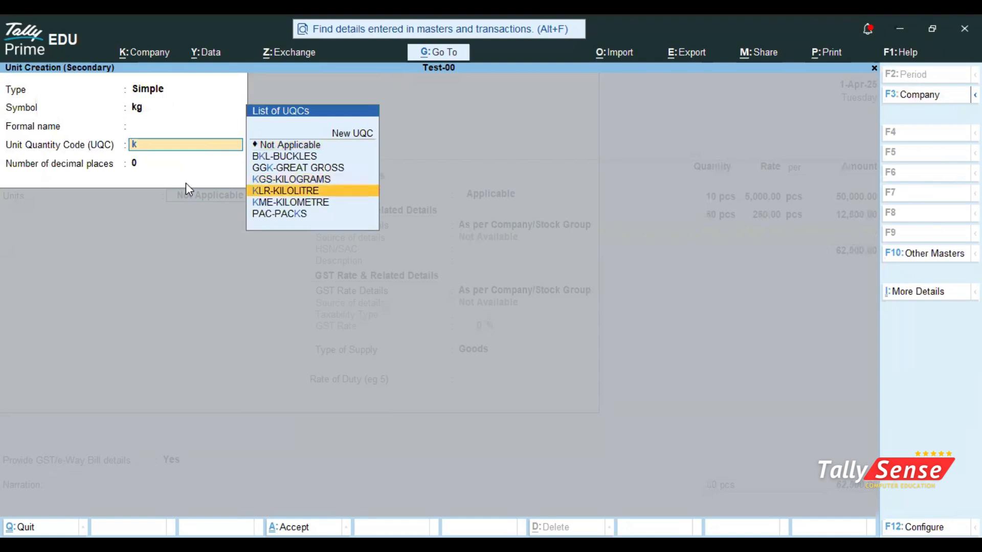
key("Up")
key("Return")
type("3")
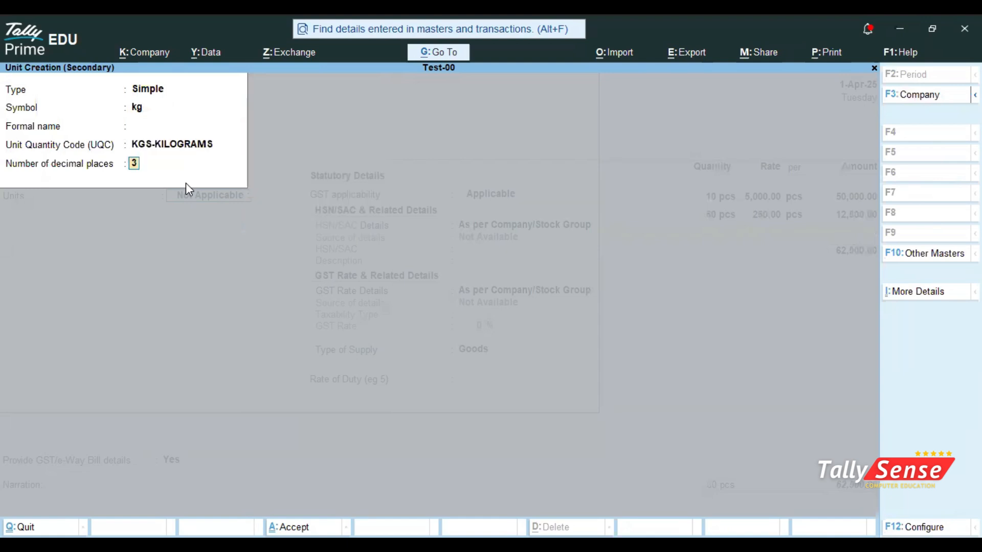
key("Return")
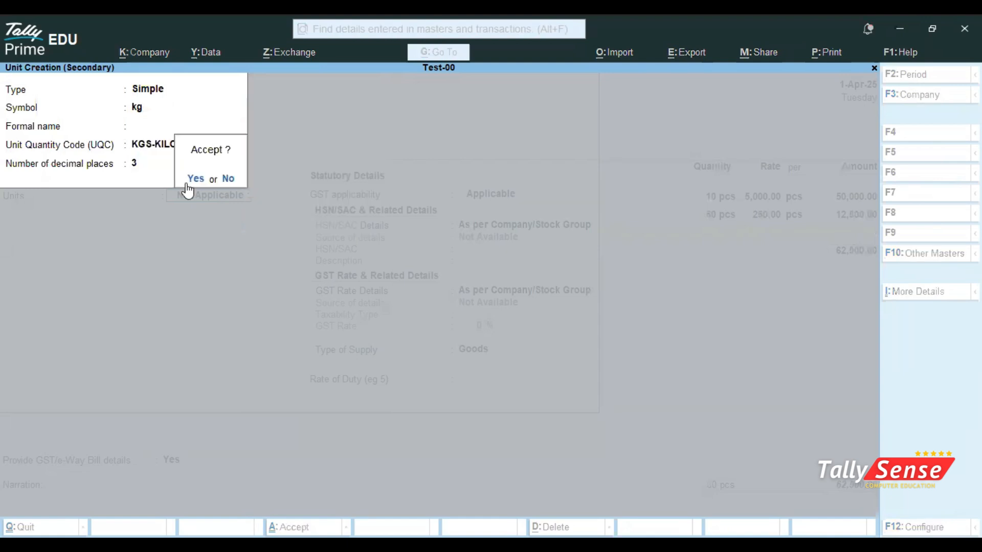
left_click(187, 186)
key("ctrl+a")
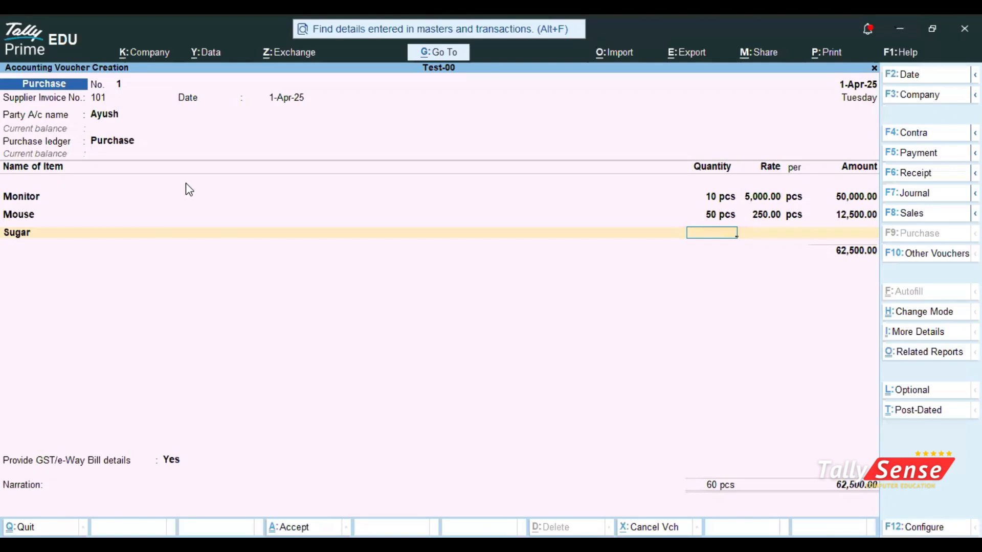
Complete the Sugar line with a quantity of 50 kg at a rate of 45 per kg
type("50")
key("Return")
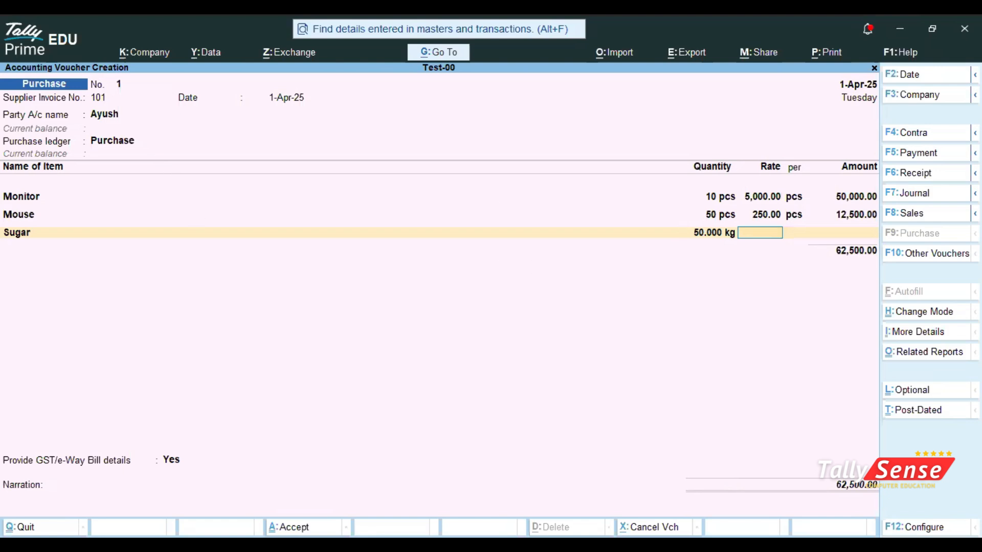
type("45")
key("Return")
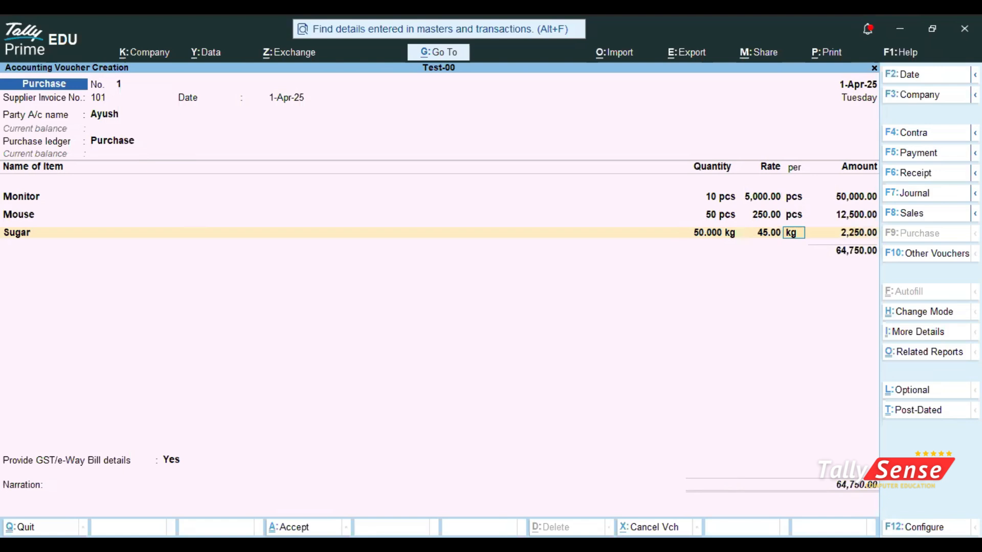
key("Return")
key("Return")
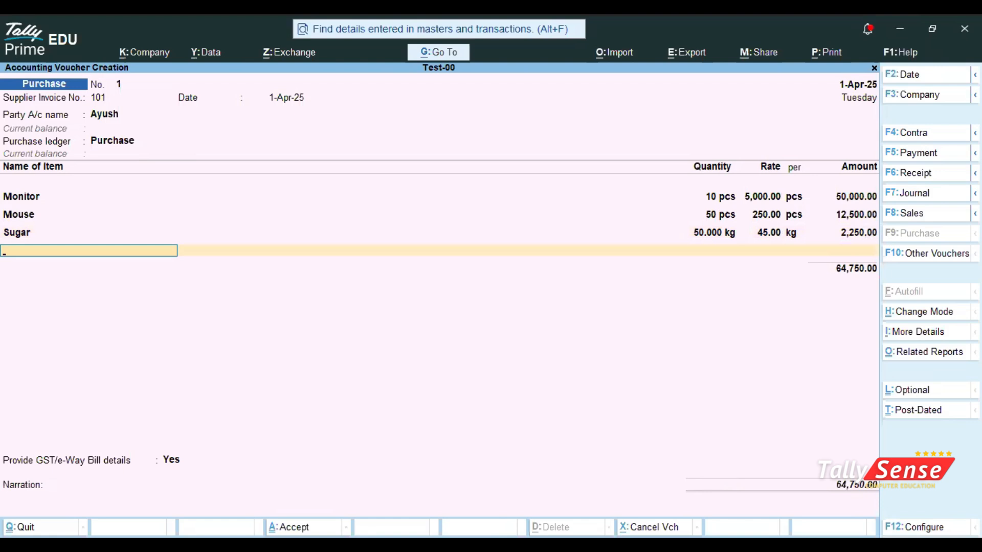
Start a new stock item named Milk under the Primary group
key("alt+c")
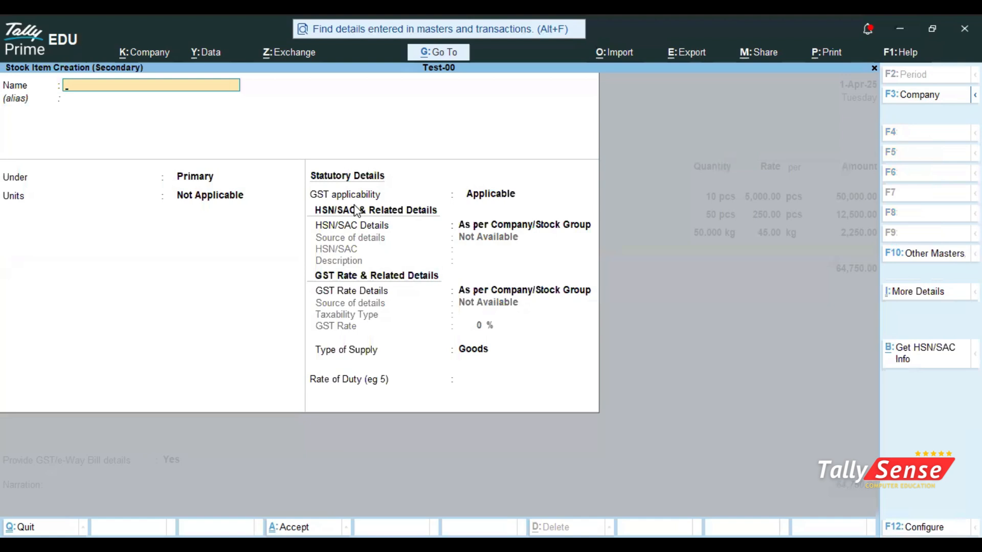
key("alt+Tab")
type("Milk")
key("Return")
key("Return")
key("Return")
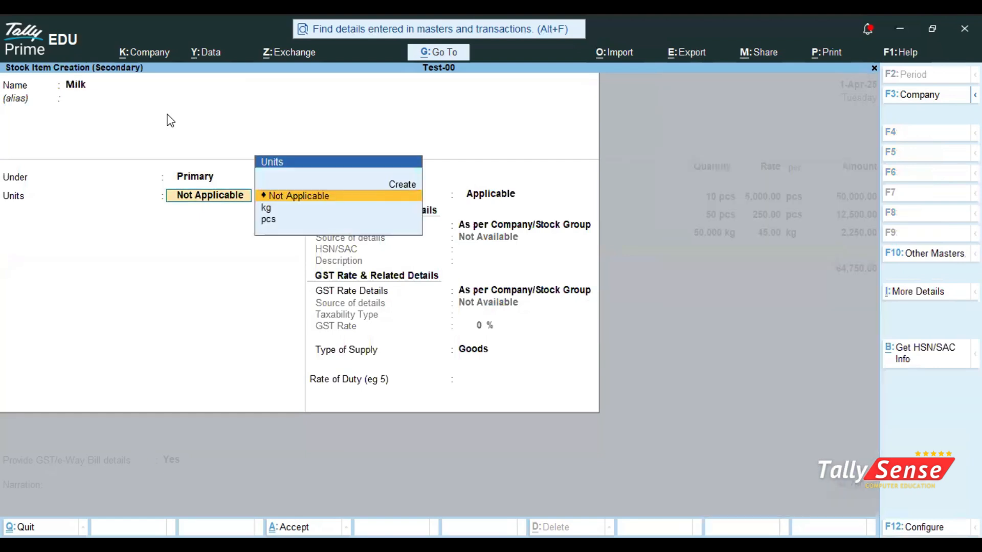
Create the unit ltr. with quantity code LTR-LITRES and 3 decimal places, and save the Milk item with it
key("Up")
key("Return")
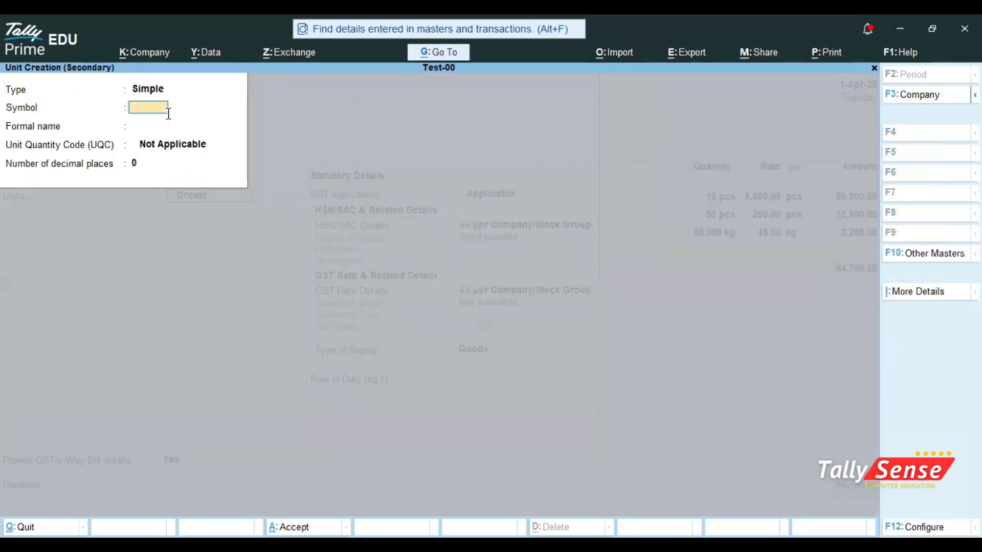
type("ltr.")
key("Return")
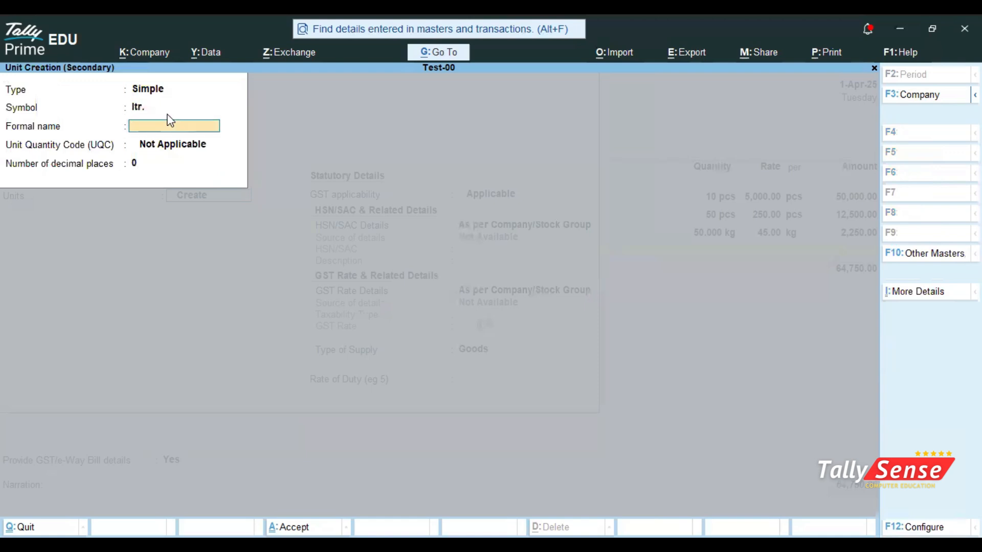
key("Return")
type("lt")
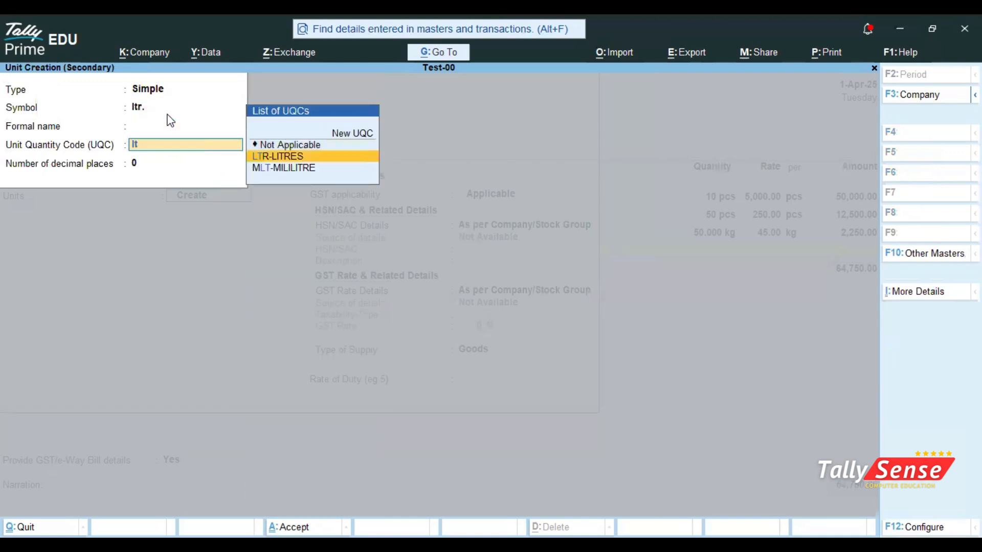
key("Return")
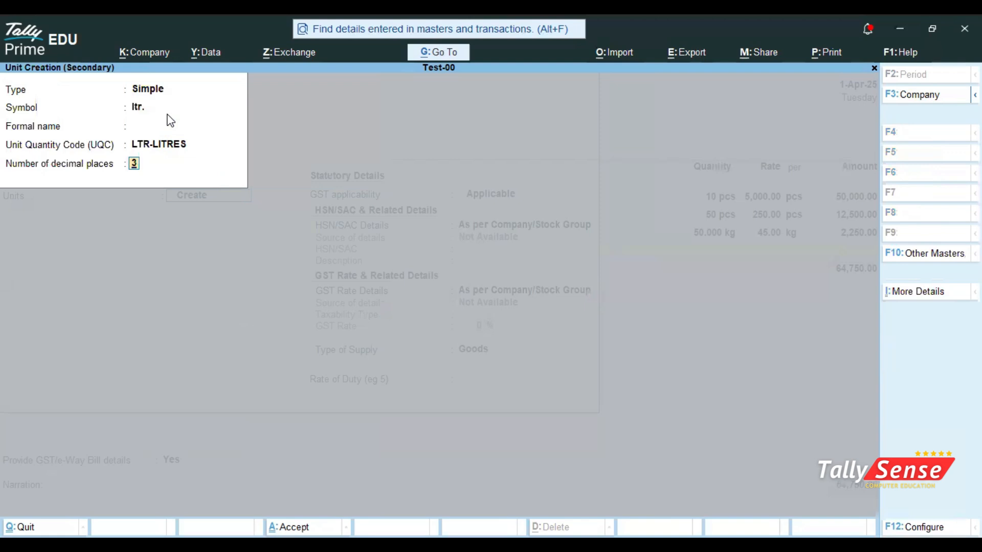
key("Return")
key("ctrl+a")
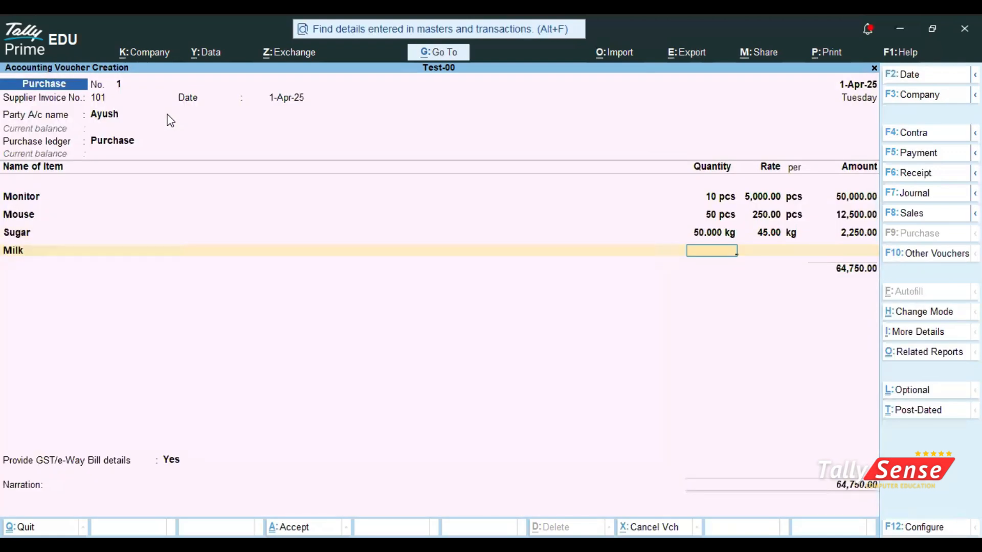
Complete the Milk line with a quantity of 10 ltr. at a rate of 65 per litre and save the purchase voucher
type("10")
key("Return")
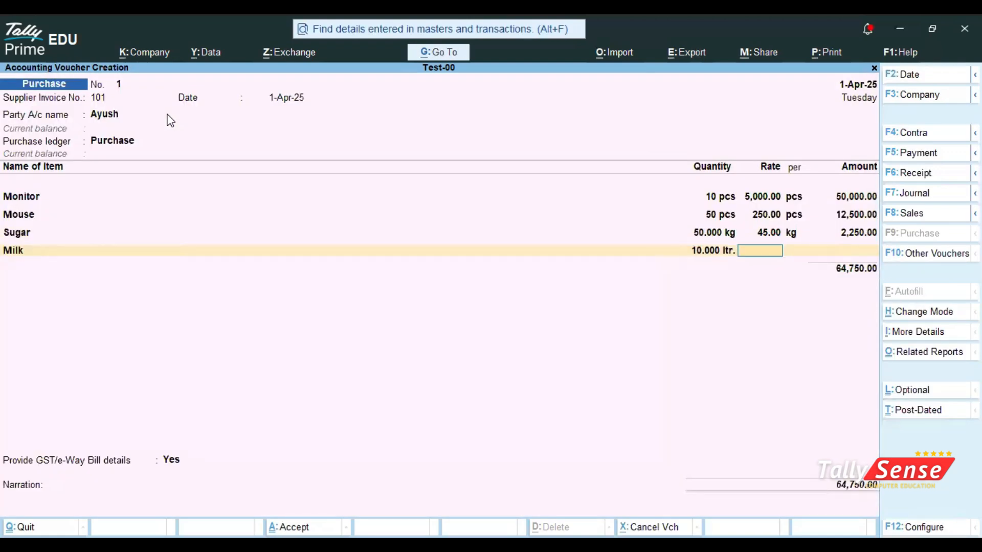
type("65")
key("Return")
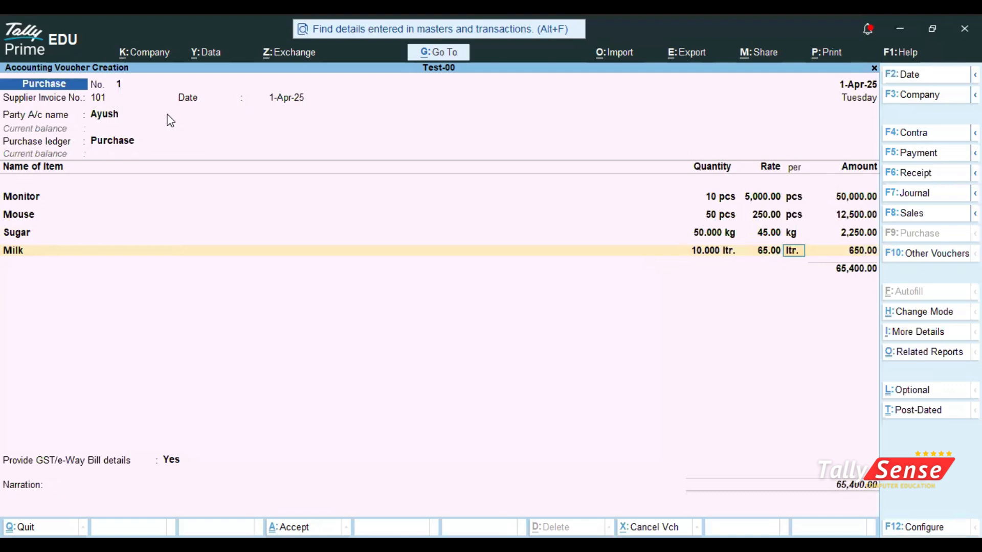
key("Return")
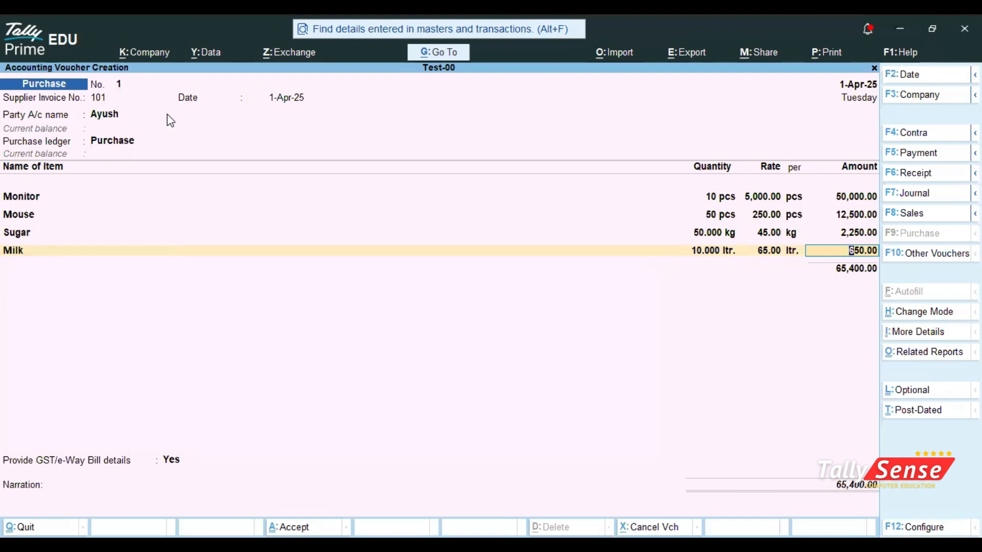
key("ctrl")
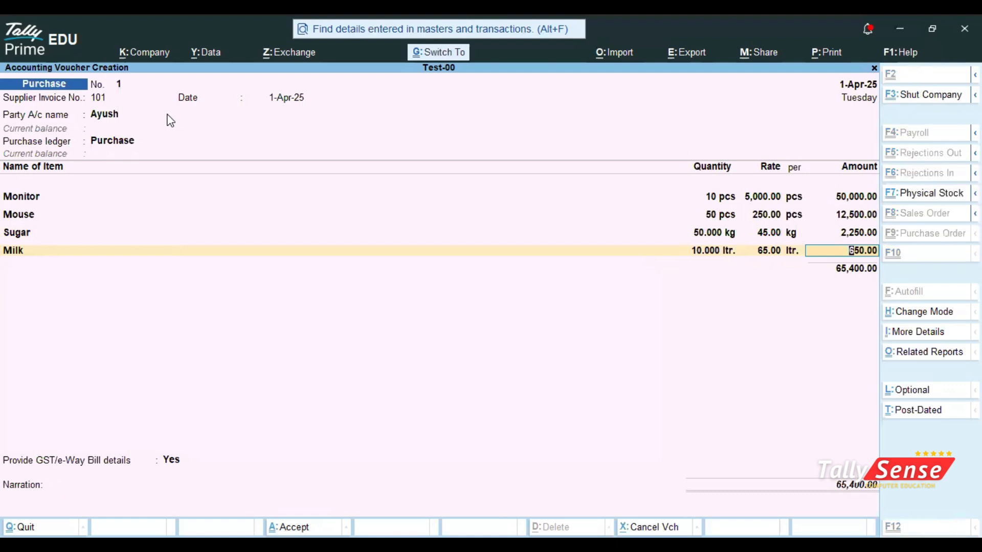
key("ctrl+a")
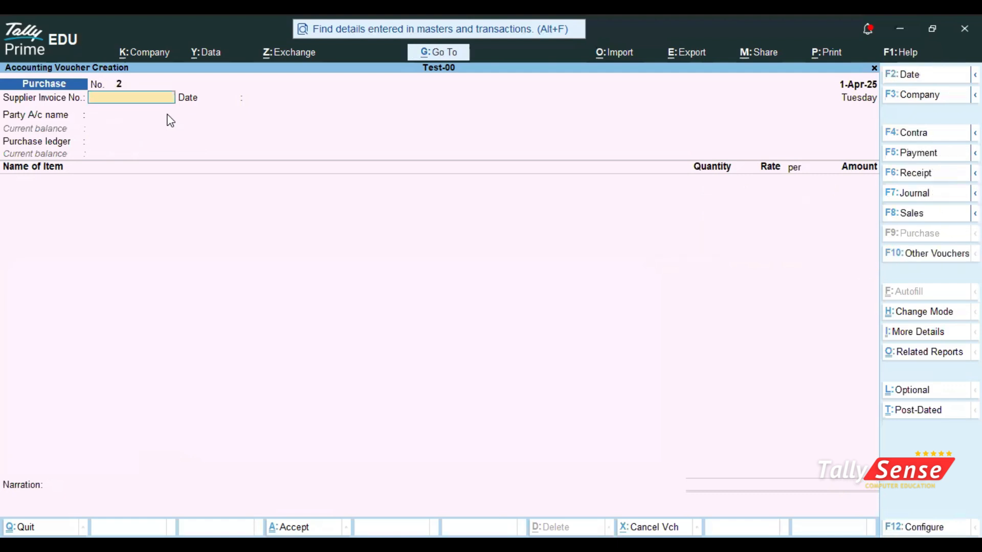
Switch to a sales voucher and start a new party ledger with the customer's name
left_click(938, 221)
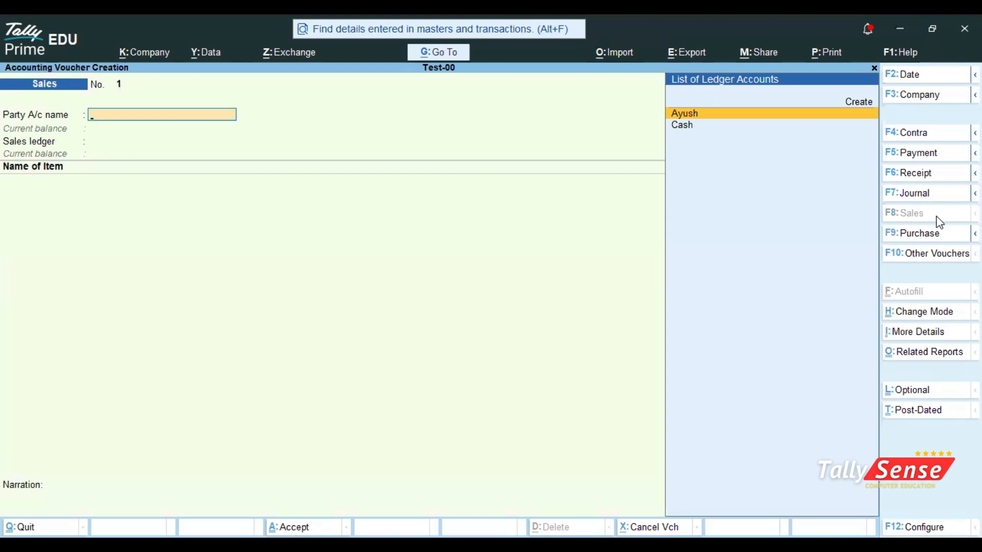
key("Up")
left_click(939, 223)
key("Return")
type("S")
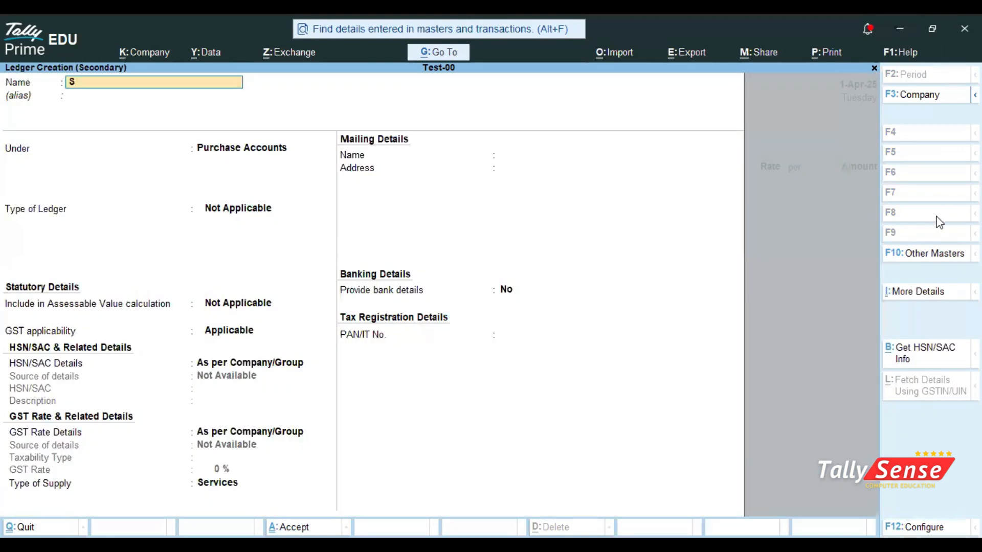
type("hivam")
key("Return")
key("Return")
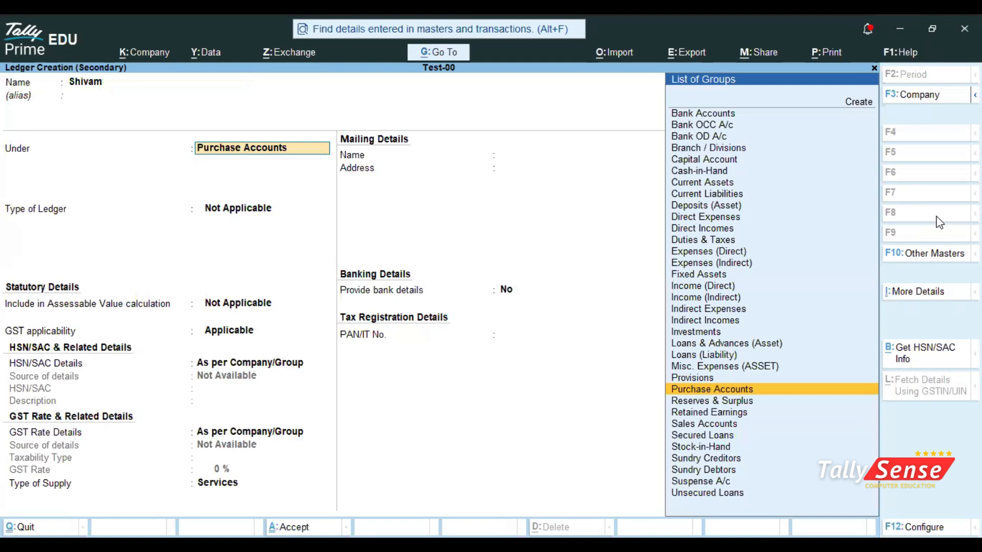
Save the customer ledger under Sundry Debtors and accept the dispatch and party details without additions
type("S")
key("Down")
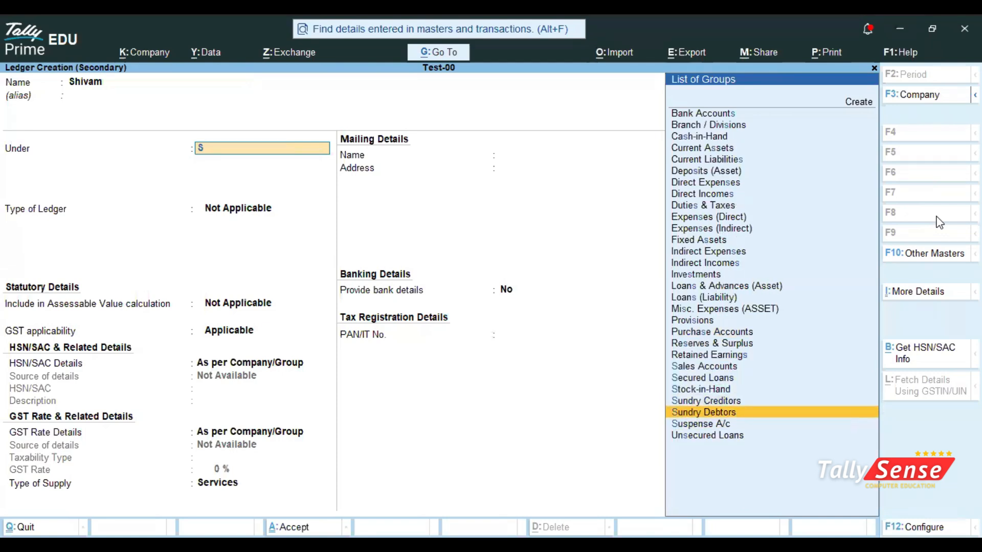
key("Return")
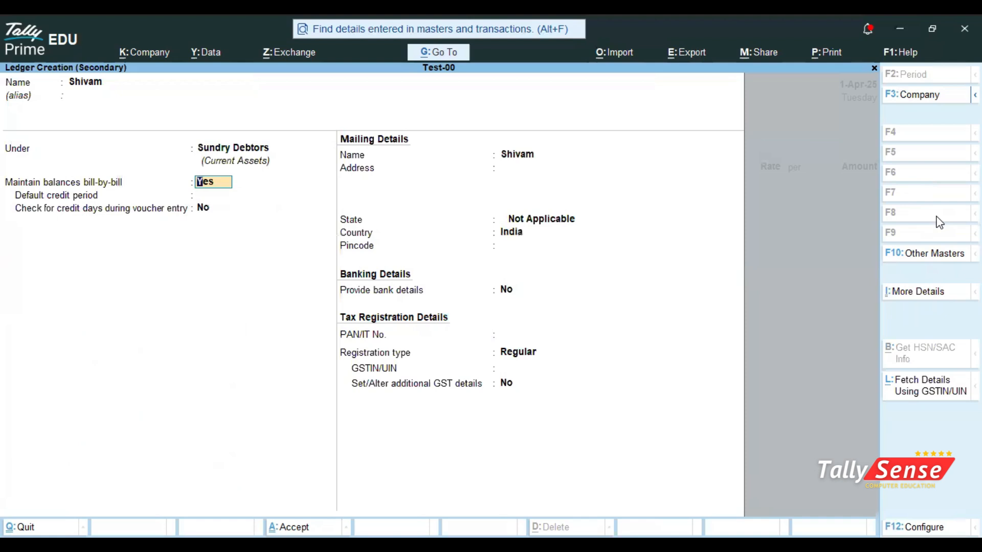
key("ctrl")
key("ctrl+a")
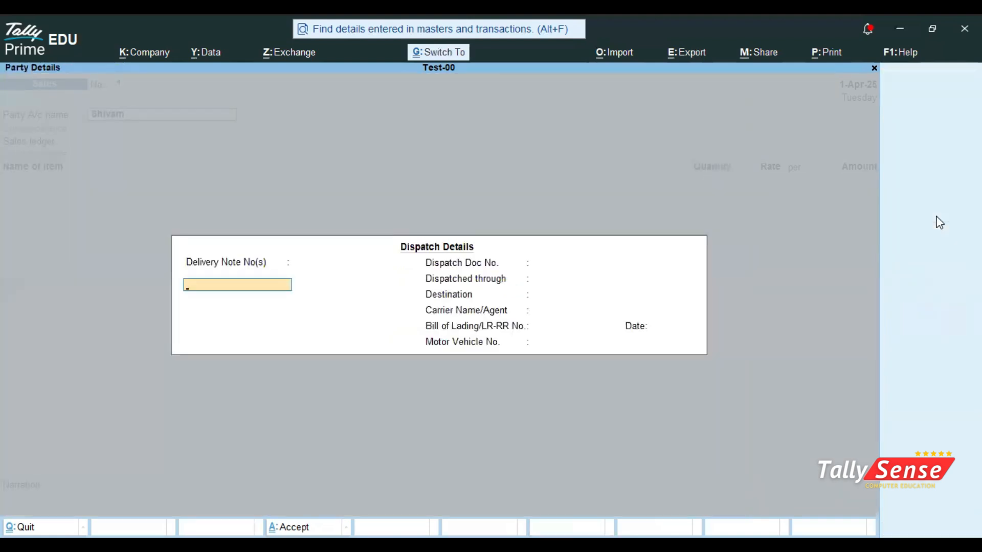
key("ctrl+a")
key("ctrl+a")
Create a ledger named Sales under Sales Accounts as the voucher's sales ledger
key("Return")
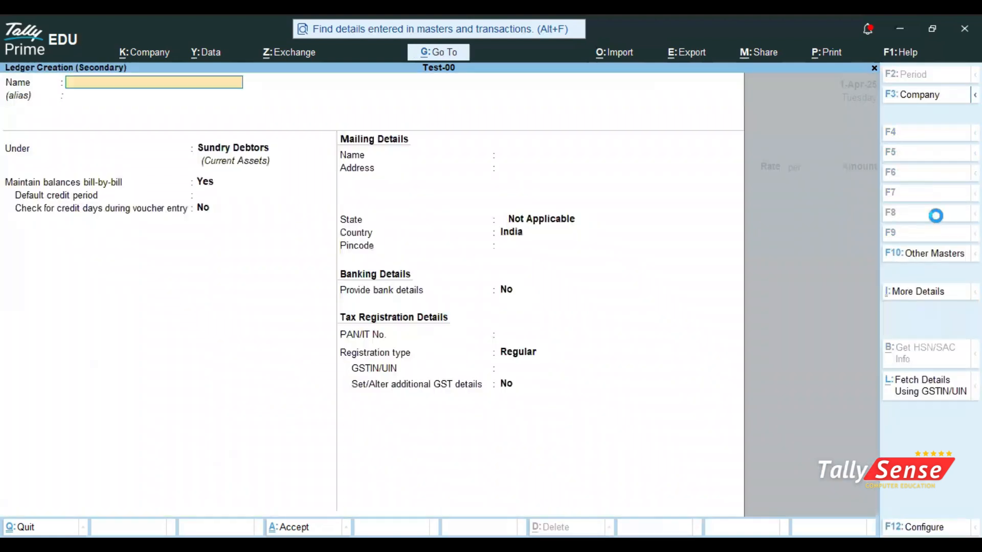
type("Sales")
key("Return")
type("S")
key("Return")
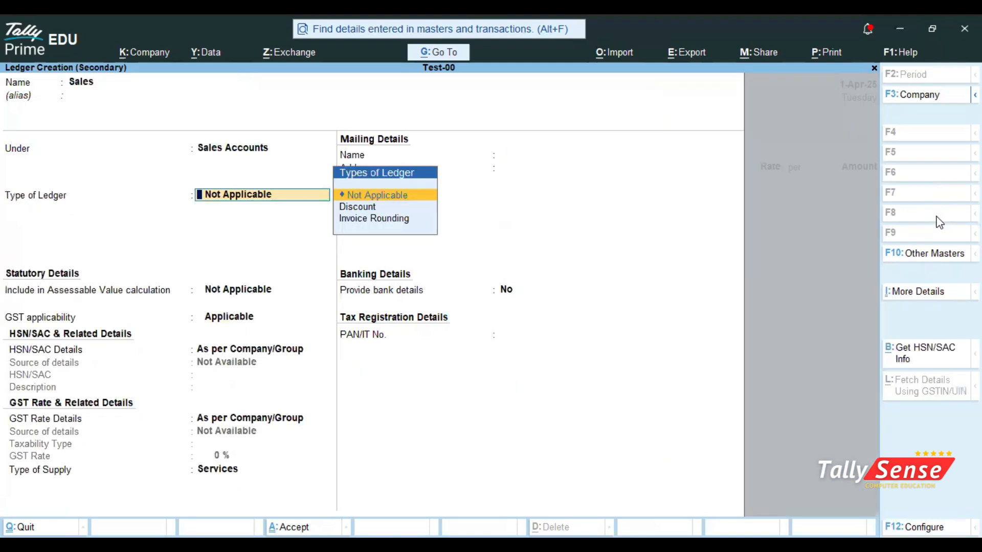
key("ctrl+a")
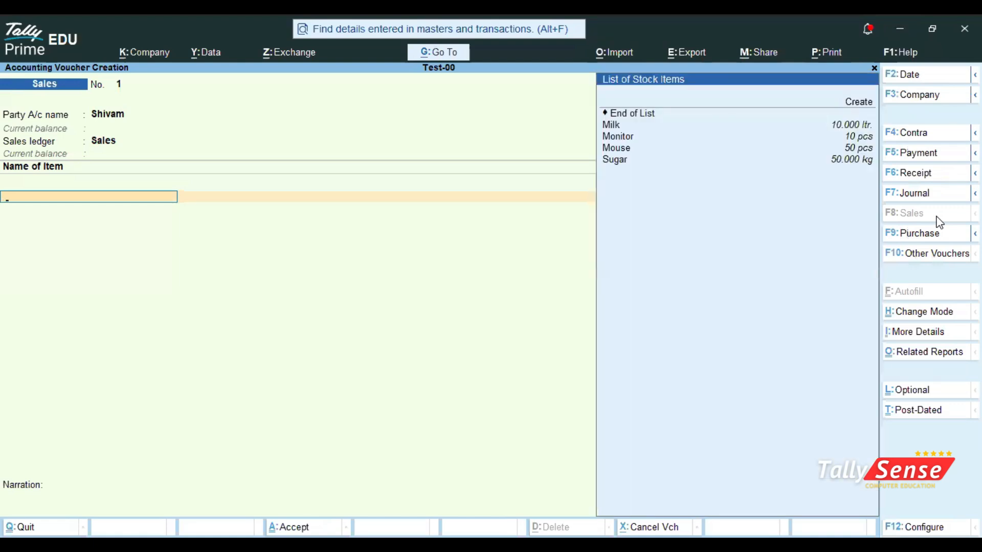
Add the stock item Monitor to the sales voucher with a quantity of 4 pcs
key("Down")
key("Down")
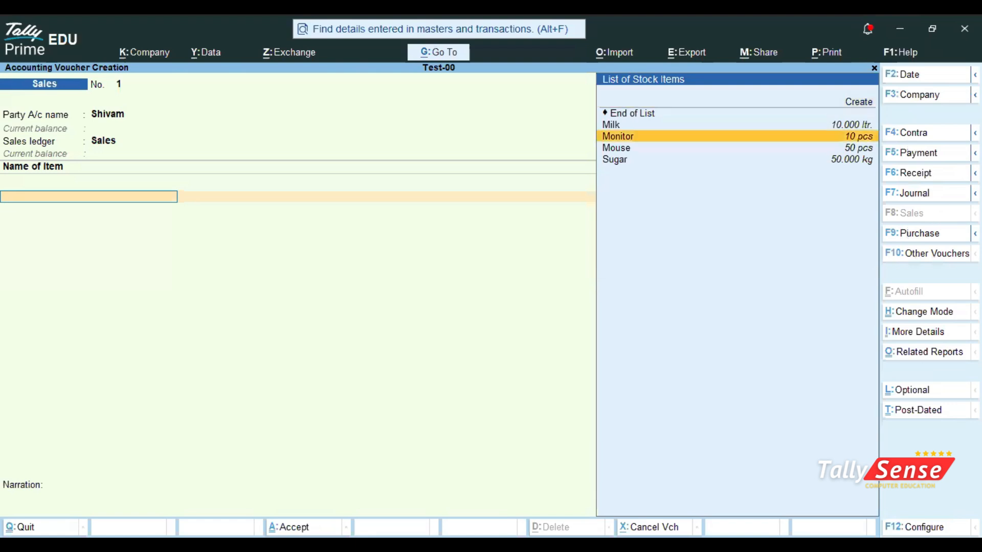
left_click(627, 134)
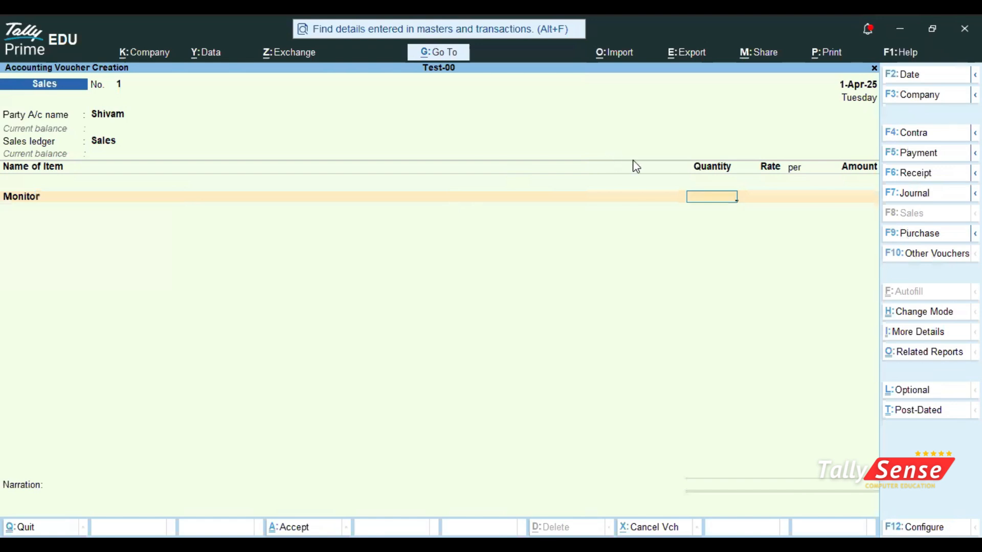
key("BackSpace")
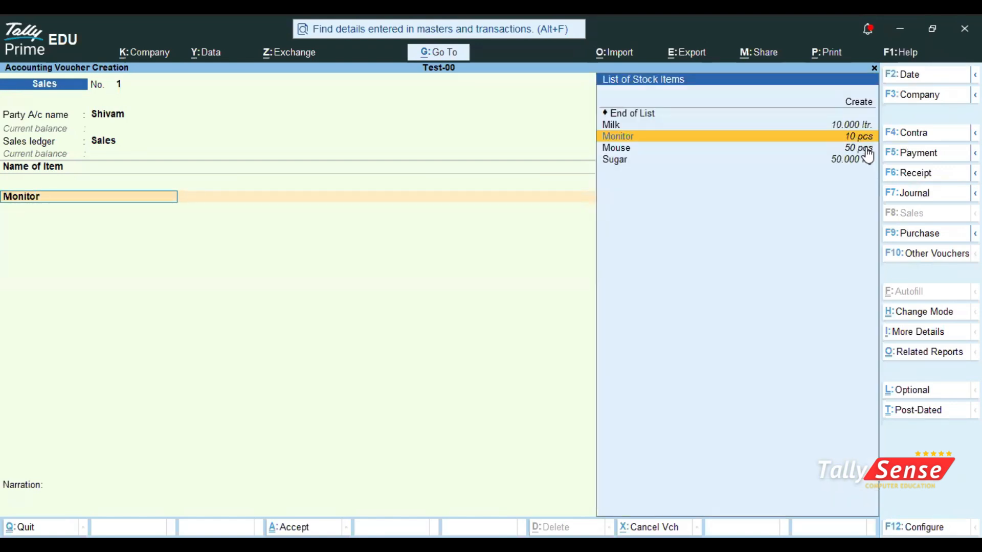
key("Return")
type("4")
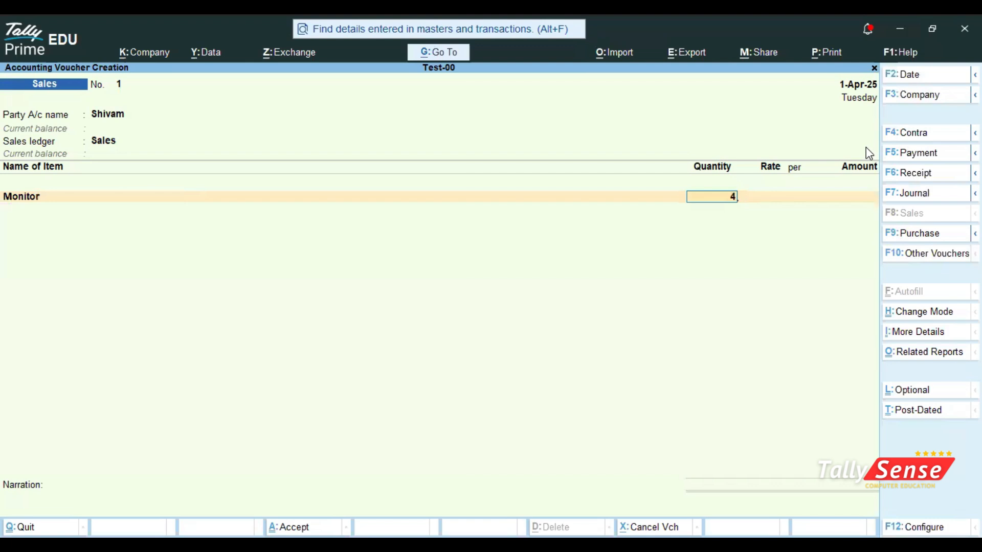
key("Return")
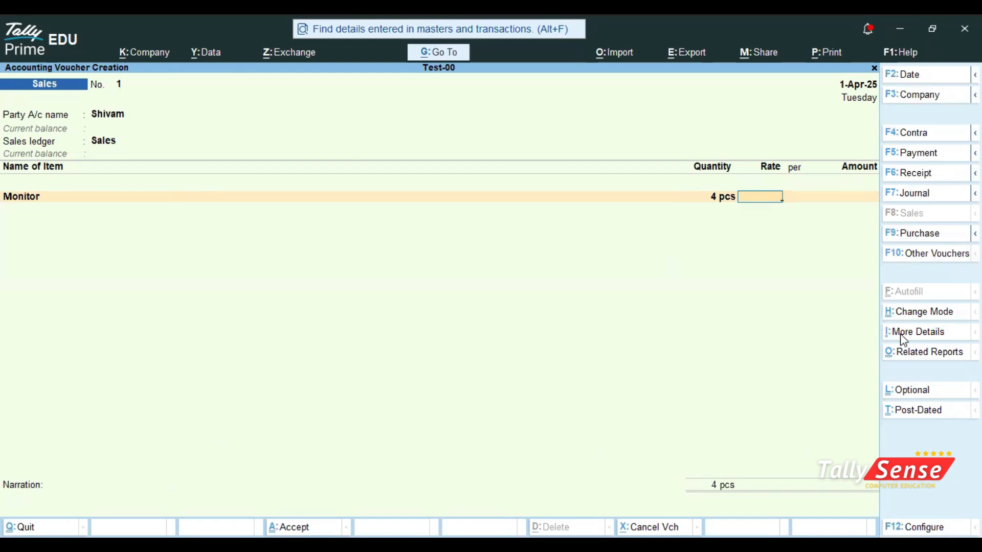
Examine the Monitor item's purchase rate and stock balance in the related Stock Query report
left_click(916, 332)
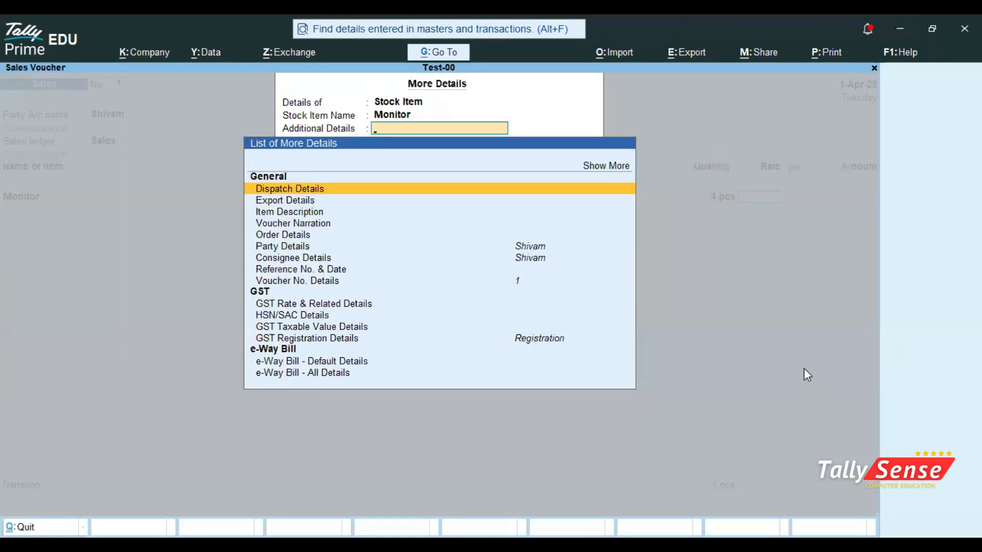
key("Escape")
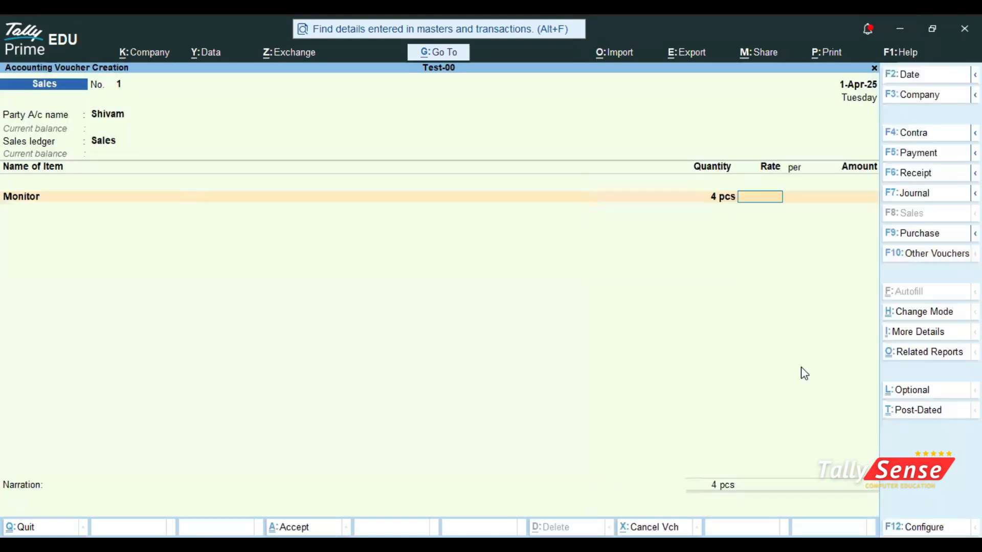
left_click(896, 355)
key("Escape")
left_click(919, 354)
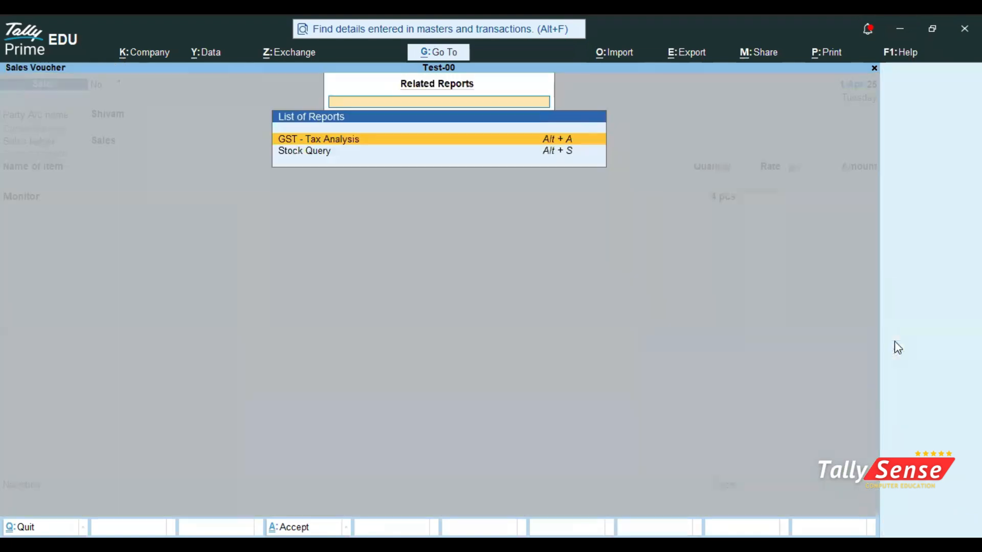
key("Down")
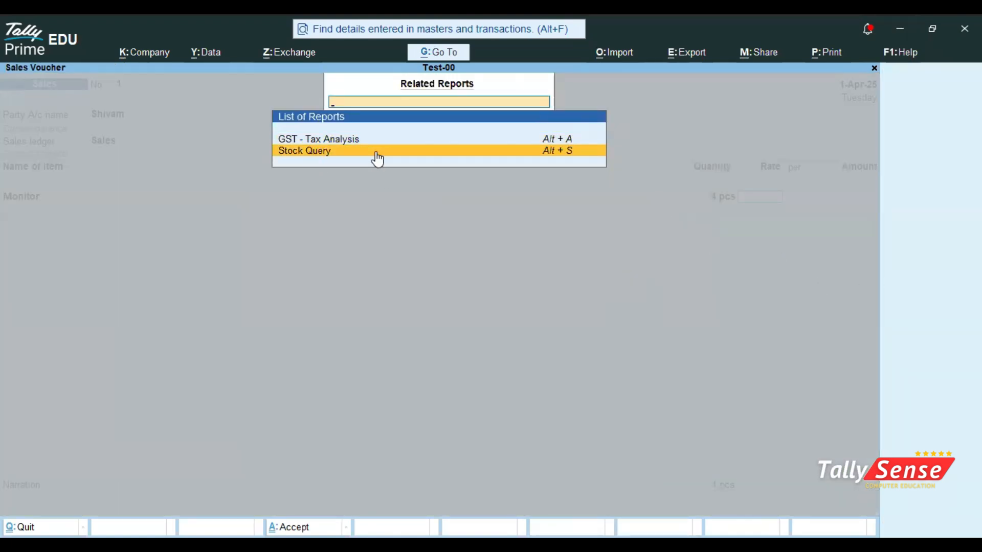
key("Return")
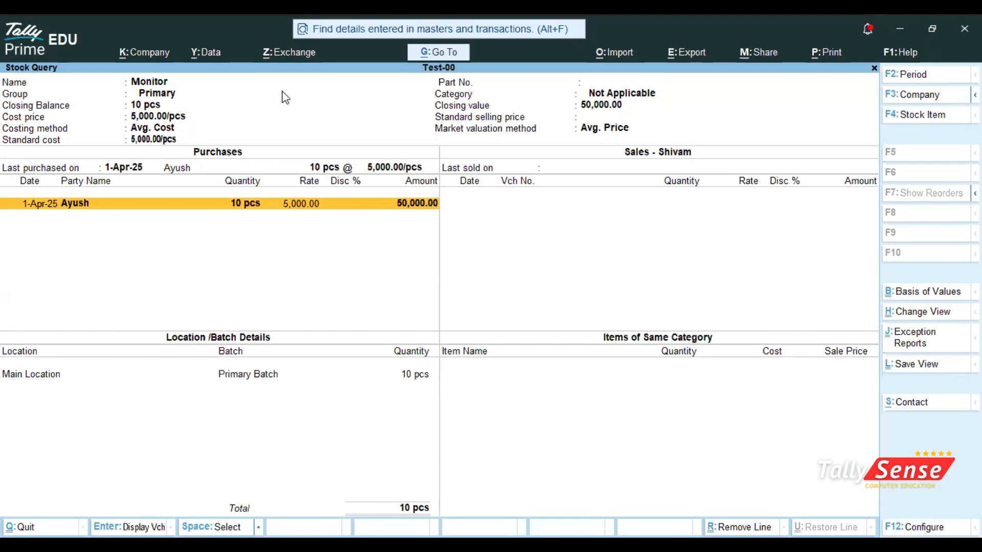
key("Escape")
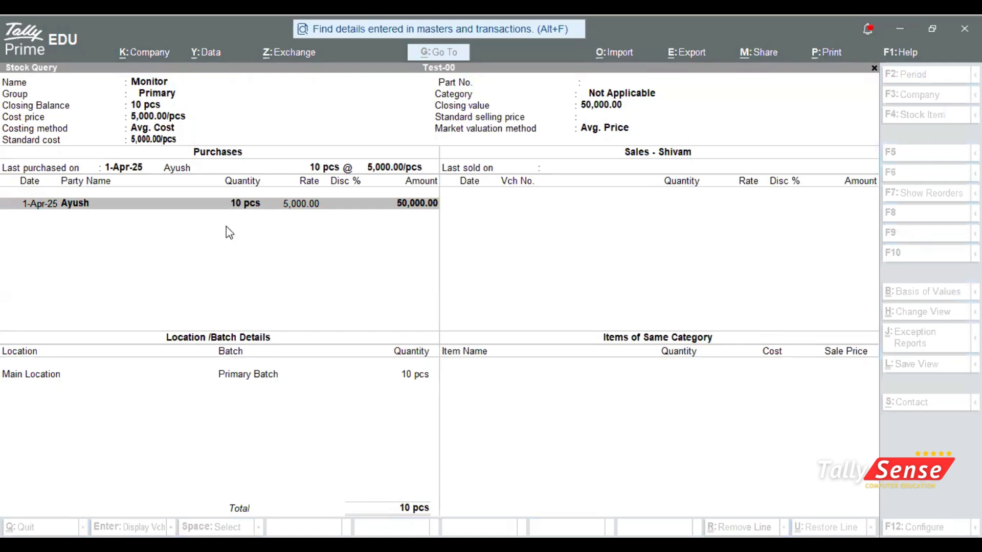
Close the stock query and set the Monitor's sales rate to 5,500 per piece
left_click(253, 209)
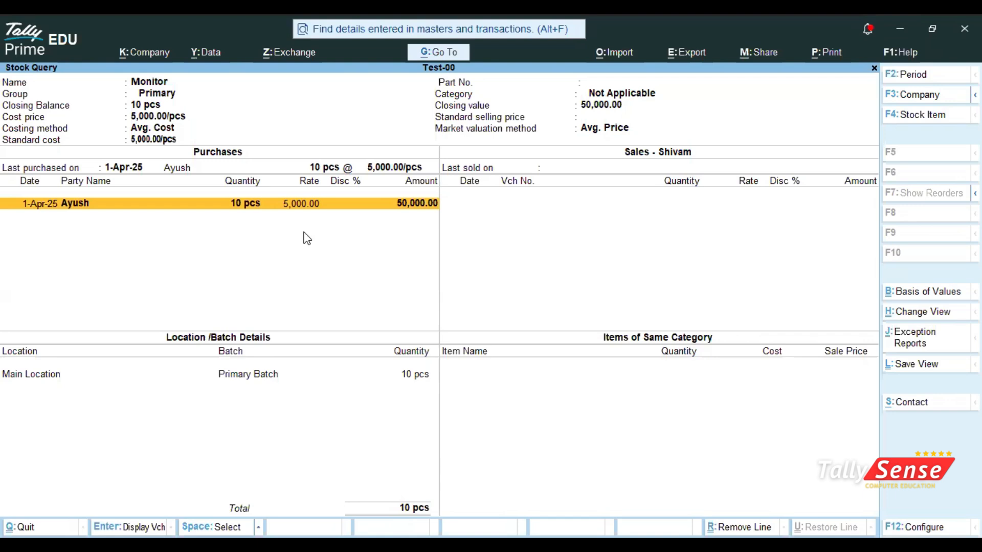
key("Escape")
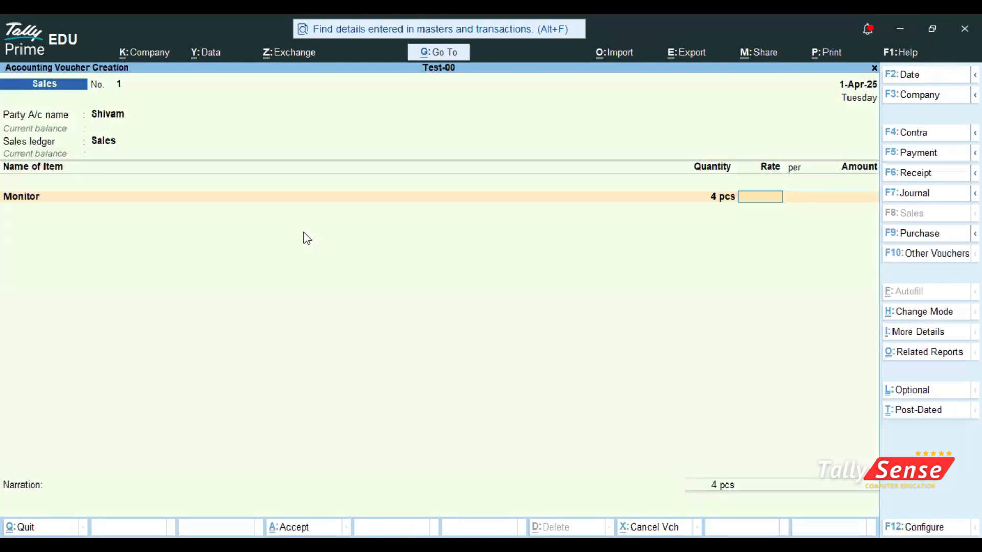
type("5,500")
key("Return")
key("Return")
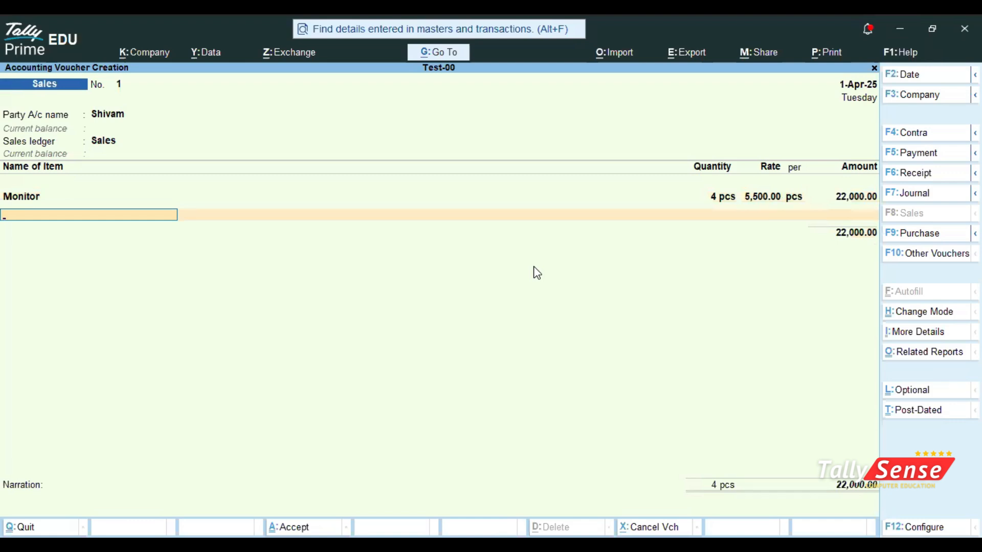
Add the stock item Mouse to the sales voucher with a quantity of 20 pcs
key("Down")
key("Down")
key("Down")
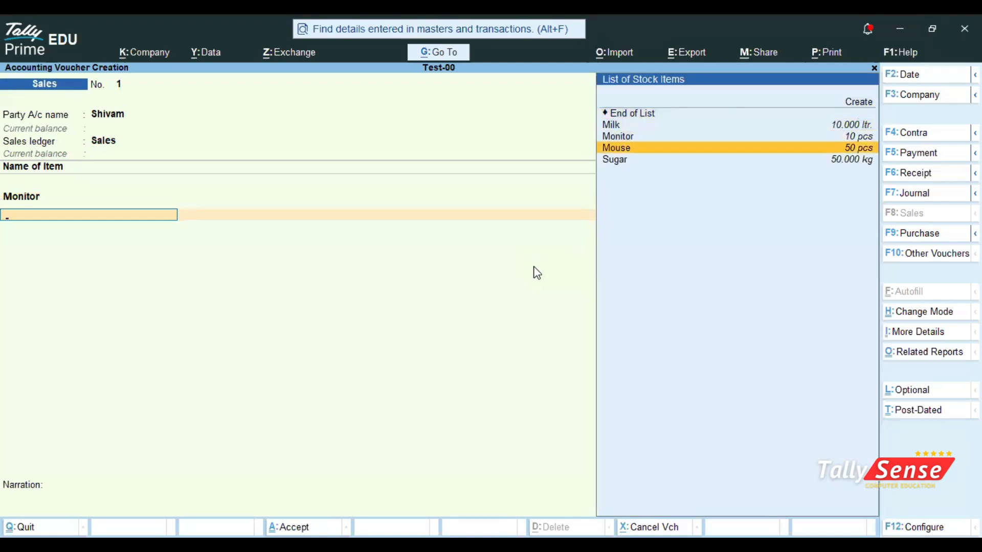
key("Return")
type("20")
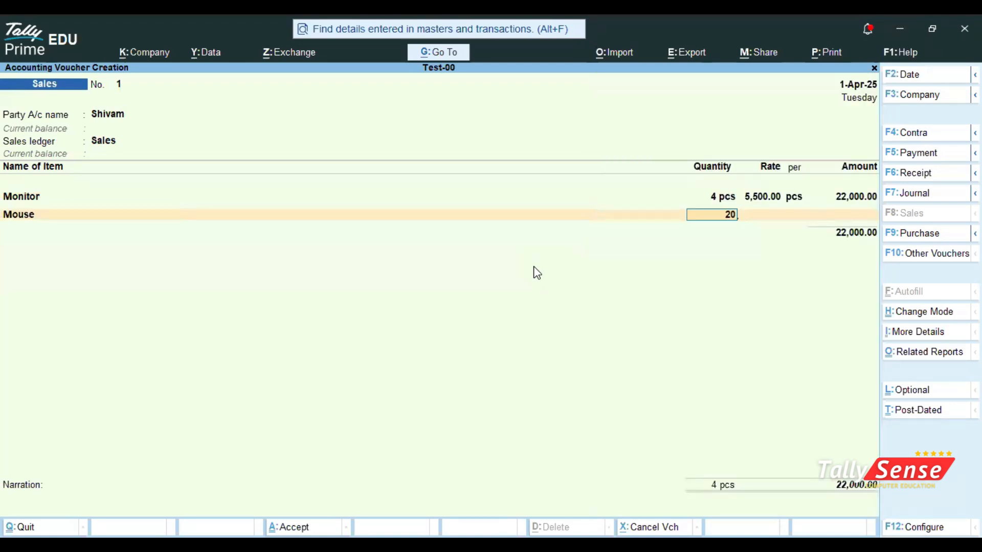
key("Return")
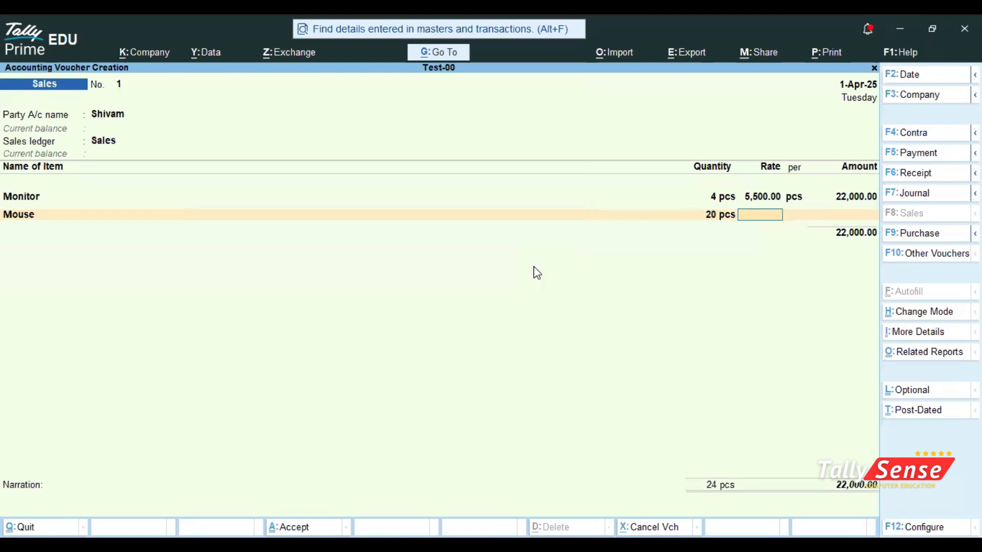
Examine the Mouse item's purchase rate and stock balance in the related Stock Query report
key("alt")
left_click(911, 354)
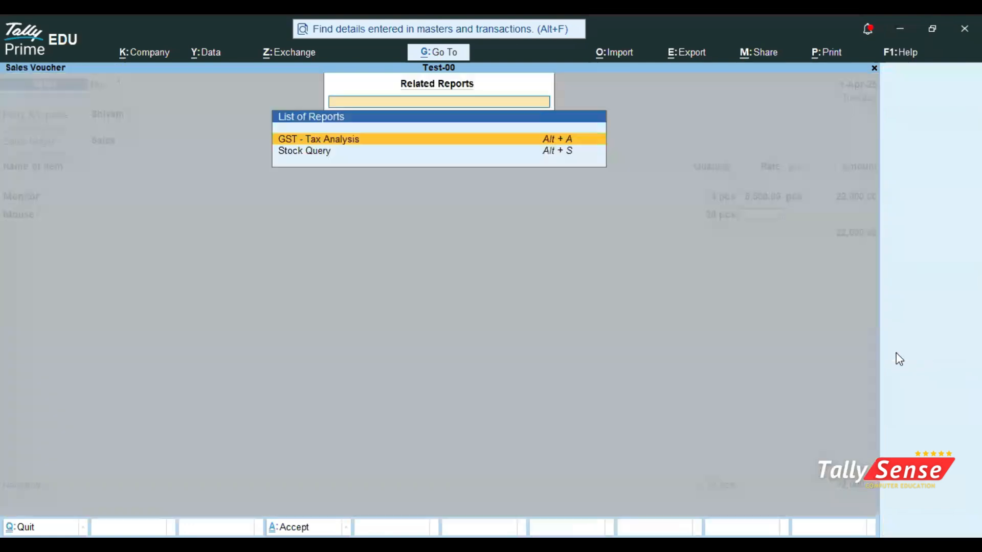
key("Down")
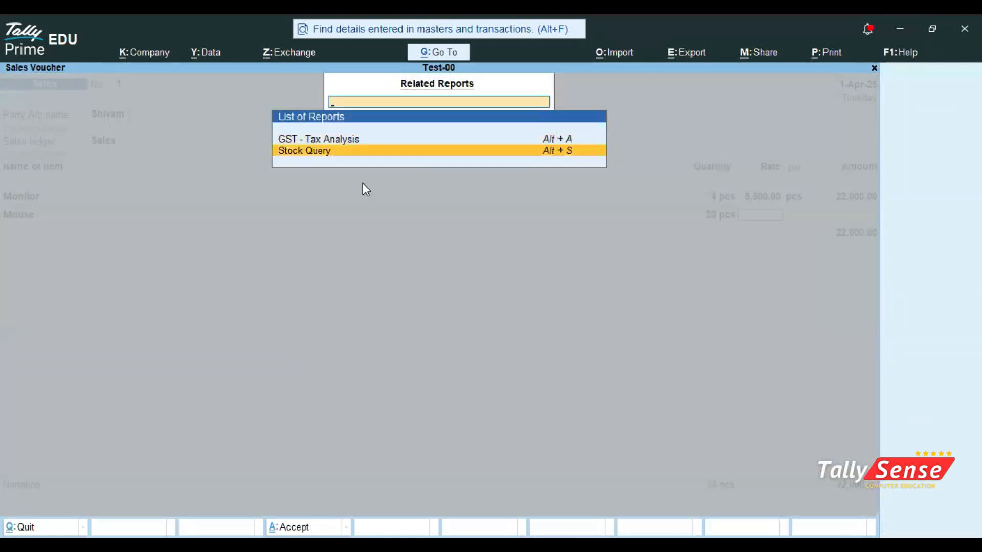
left_click(339, 152)
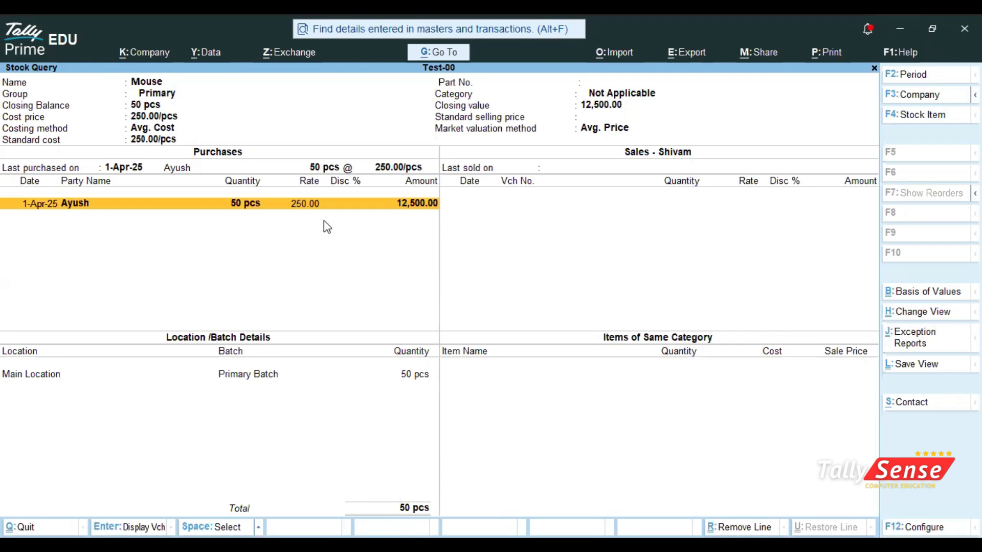
Return to the sales voucher and set the Mouse's sales rate to 350 per piece
key("Escape")
type("350")
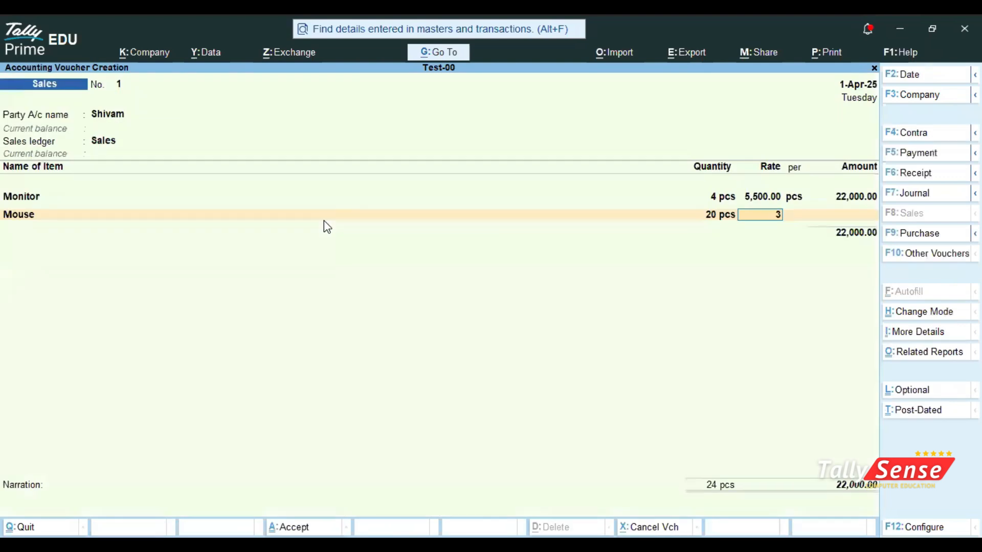
key("Return")
key("Return")
key("Return")
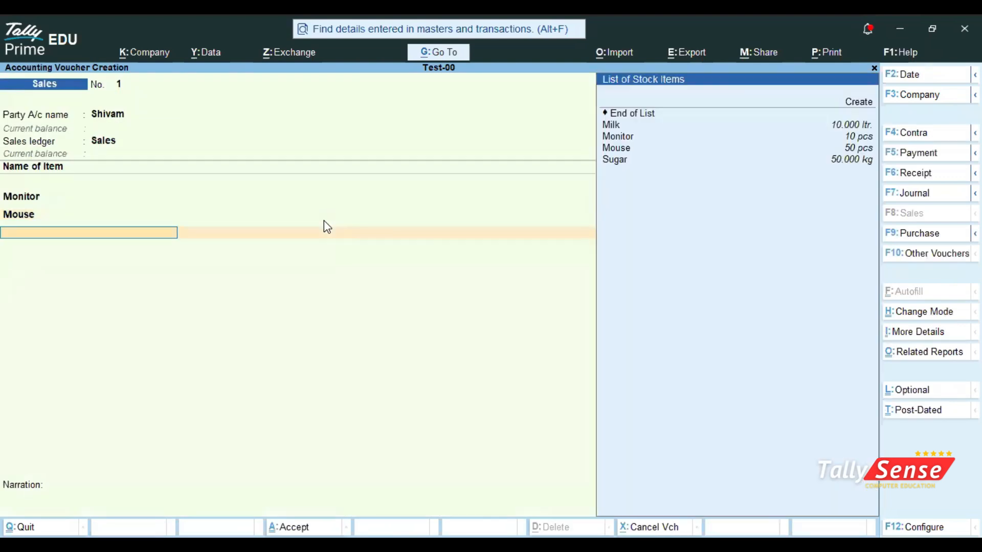
Add the stock item Milk to the sales voucher with a quantity of 4 ltr
key("Down")
key("Down")
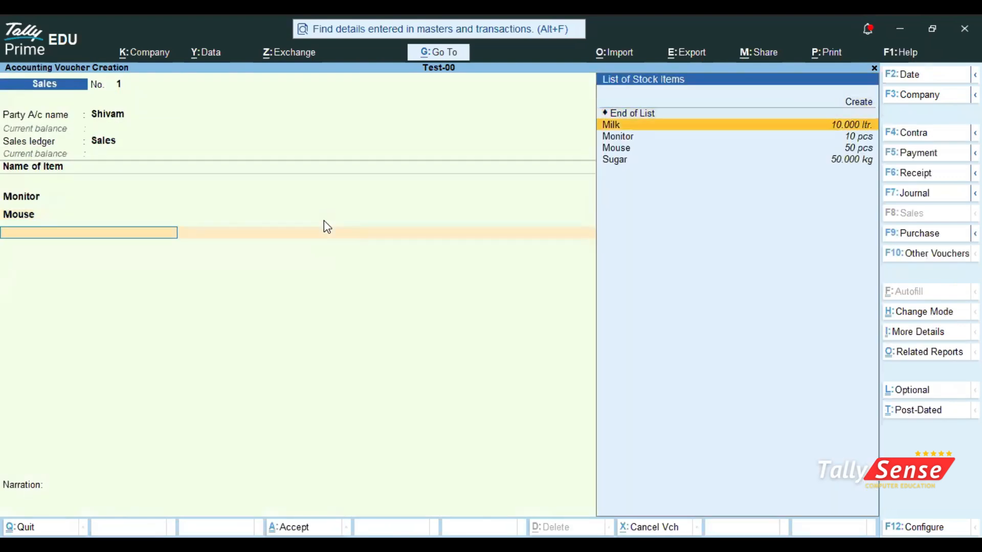
key("Return")
type("4")
key("Return")
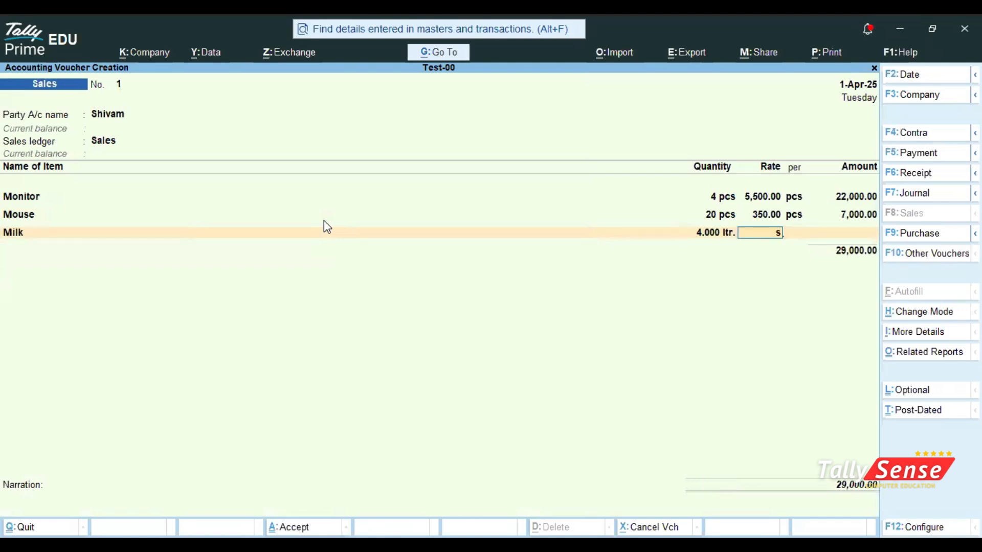
Check Milk's stock query, set its sales rate to 68 per litre, and save the sales voucher
key("alt+s")
key("Escape")
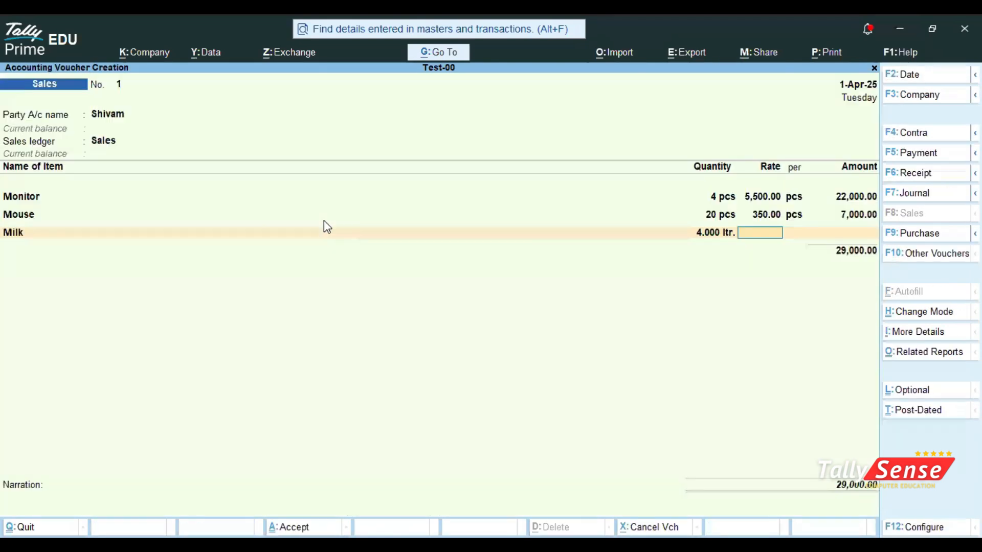
type("68")
key("Return")
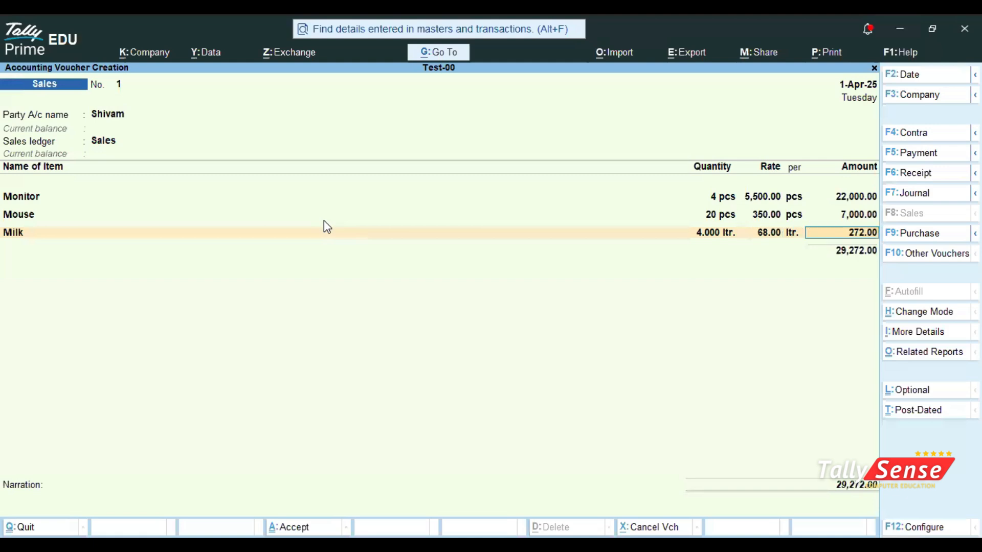
key("Return")
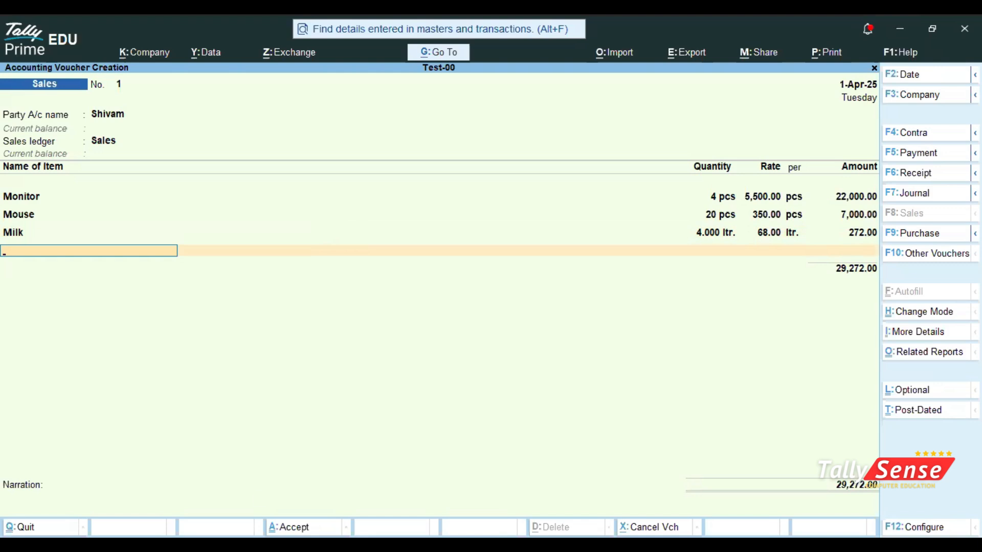
key("ctrl+a")
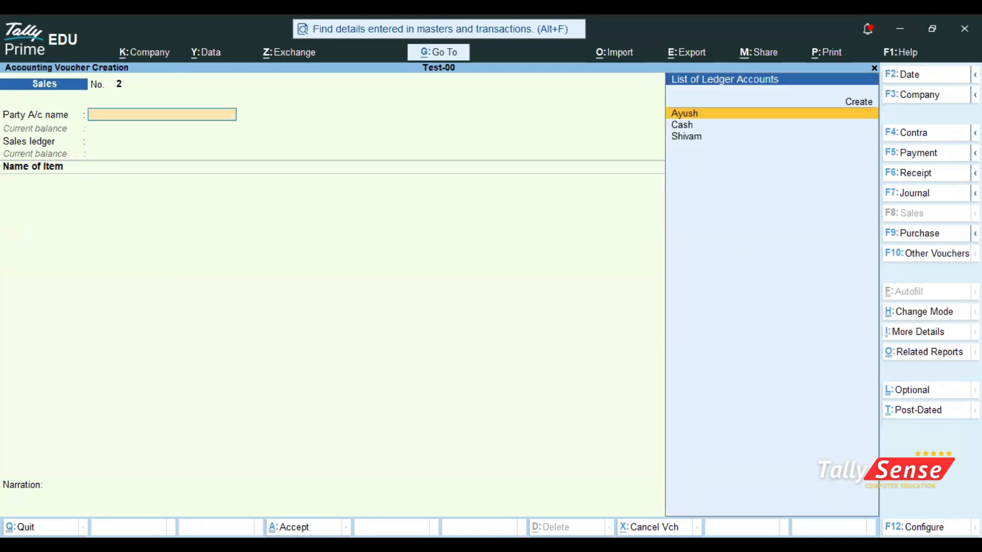
Reopen the saved sales voucher and examine its invoice in an enlarged print preview
key("Page_Up")
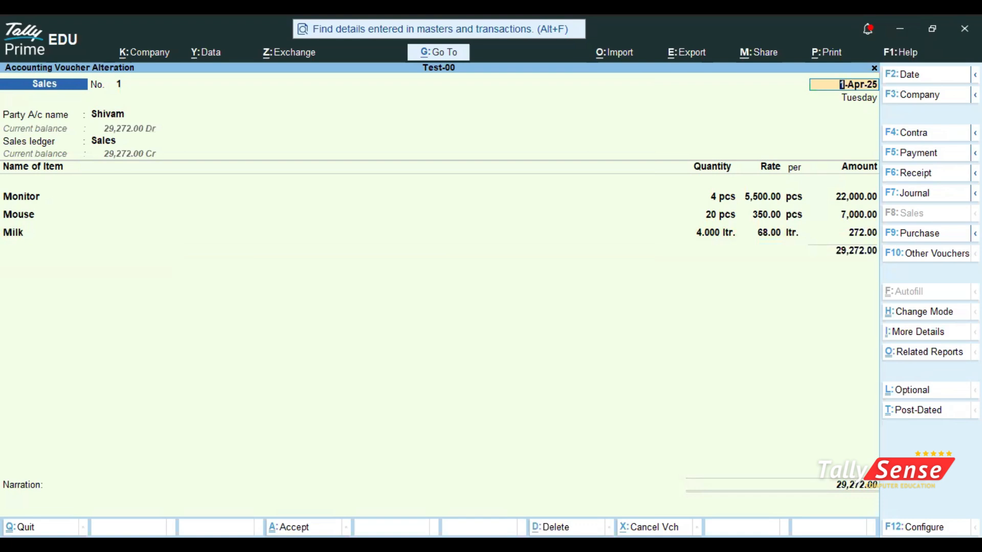
key("ctrl")
key("ctrl+p")
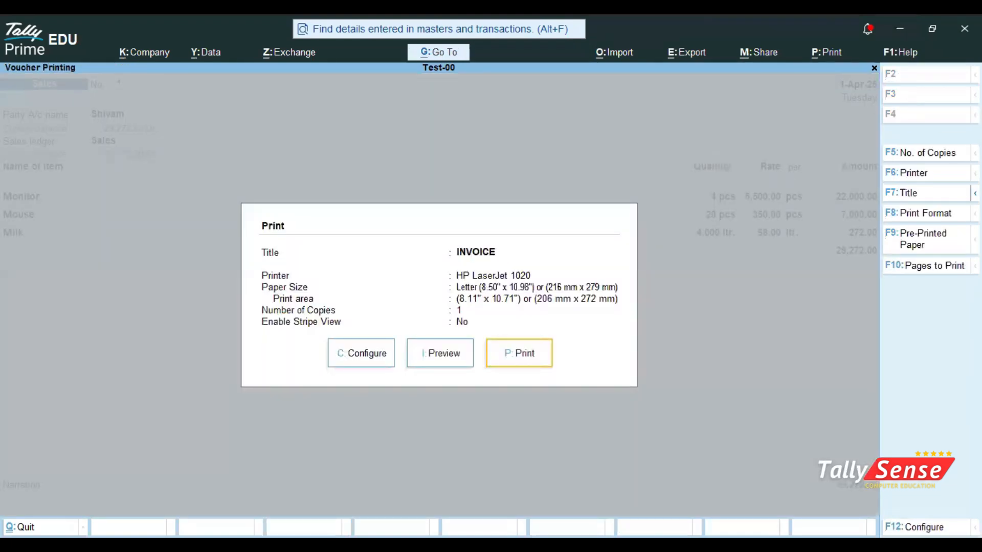
left_click(433, 364)
left_click(570, 499)
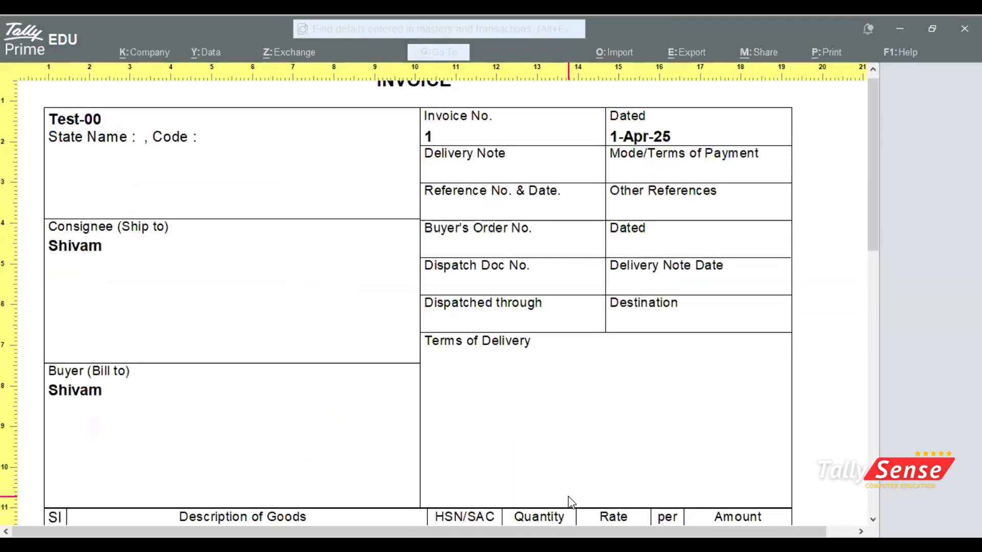
scroll(570, 501, "down", 5)
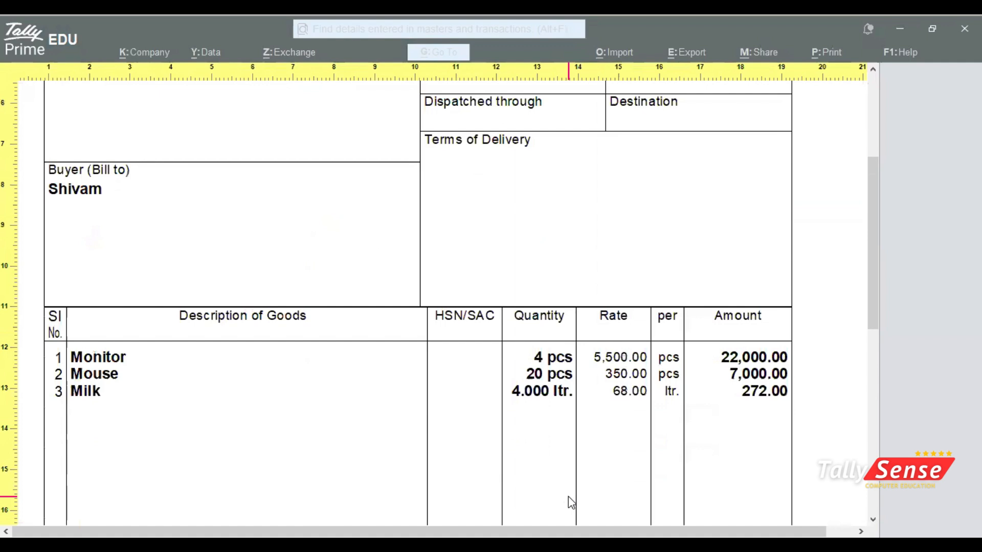
scroll(569, 496, "up", 5)
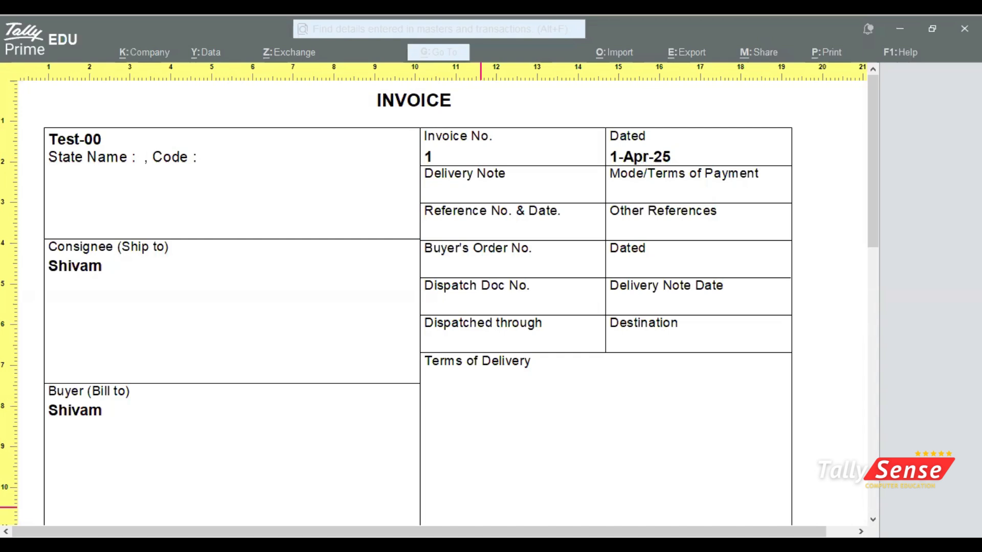
left_click(283, 234)
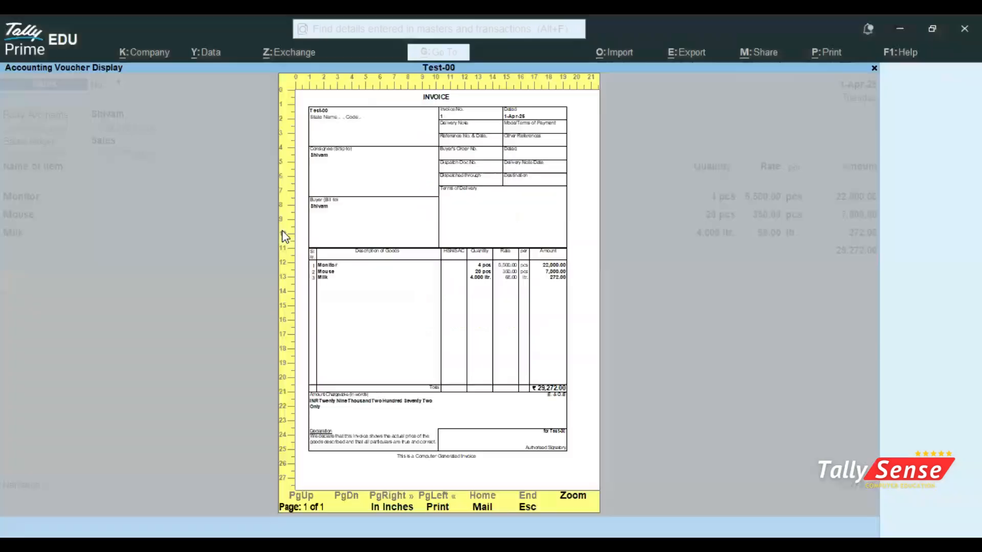
key("Escape")
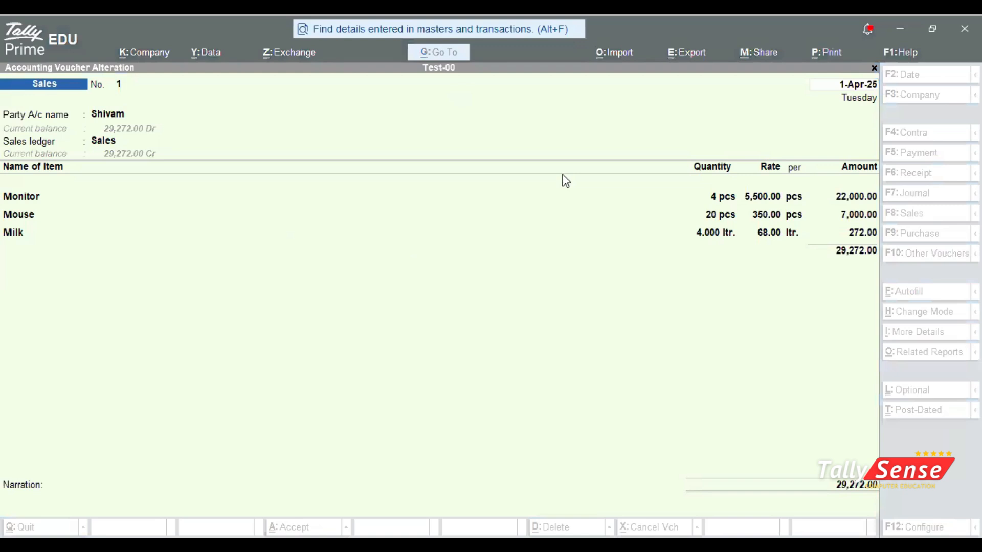
Accept the reopened sales voucher without changes and leave voucher entry for the Gateway of Tally
left_click(300, 194)
key("ctrl+a")
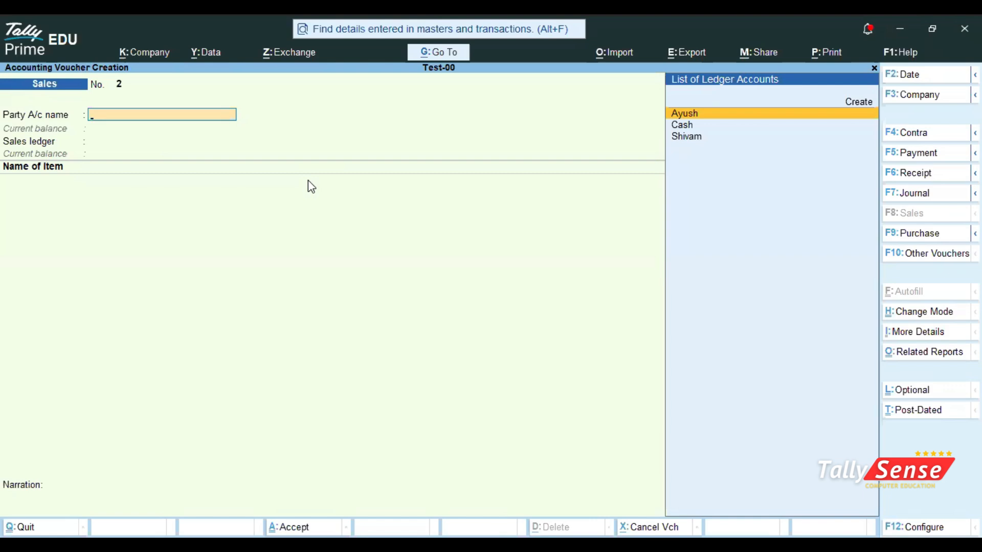
key("Escape")
key("y")
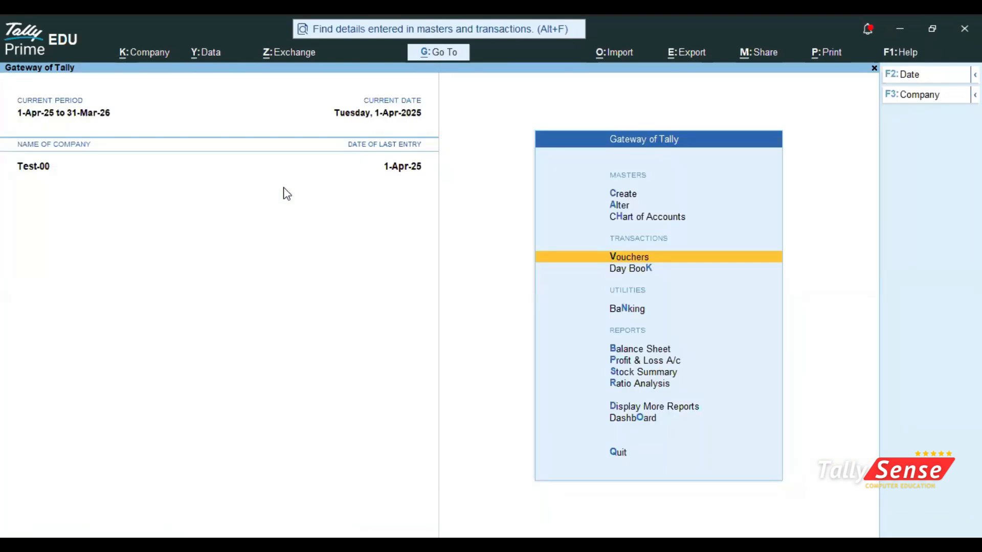
Open the Stock Summary report to review the closing balances of all stock items
key("Down")
key("Down")
key("Down")
key("Down")
key("Down")
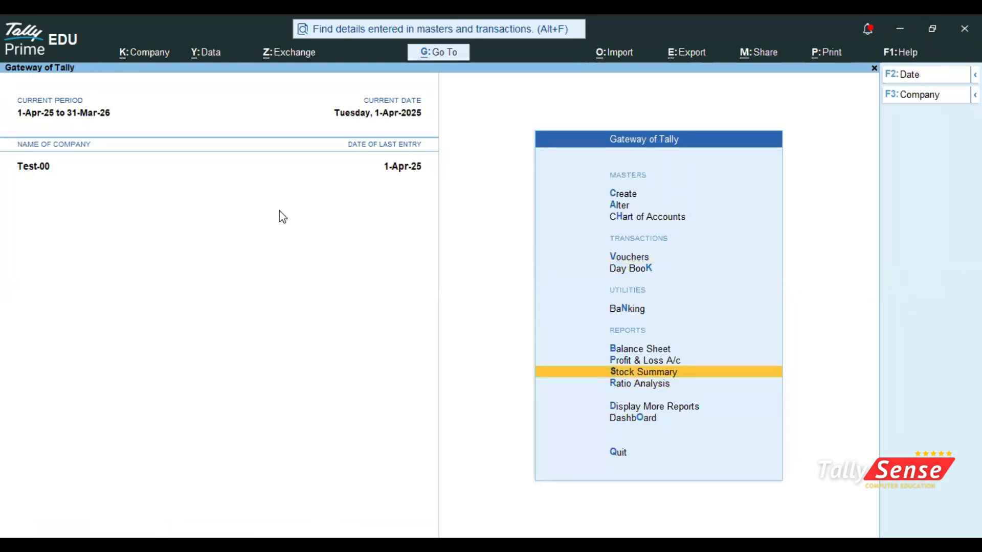
key("Return")
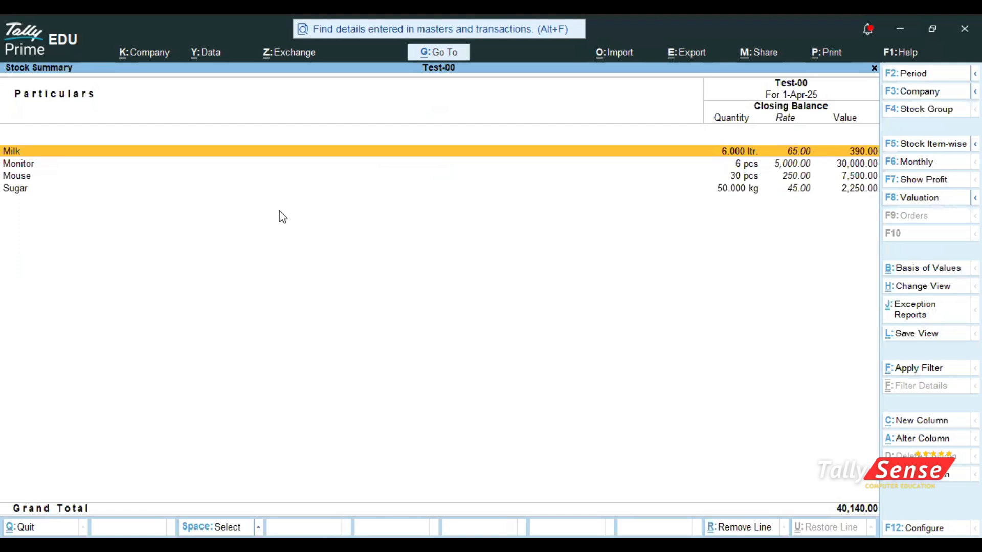
Drill down to the Monitor item's April vouchers in the Stock Summary and show their profit
key("Down")
key("Return")
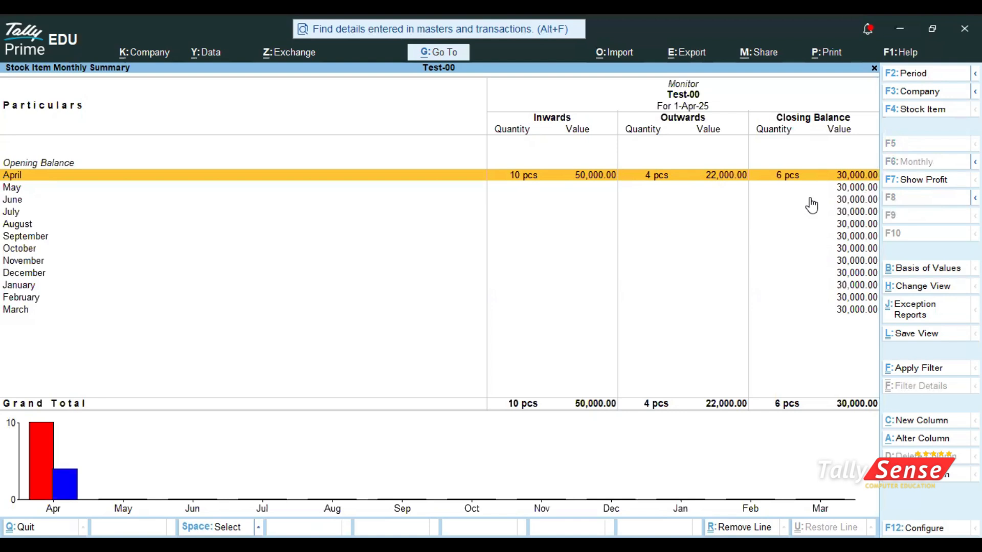
key("Return")
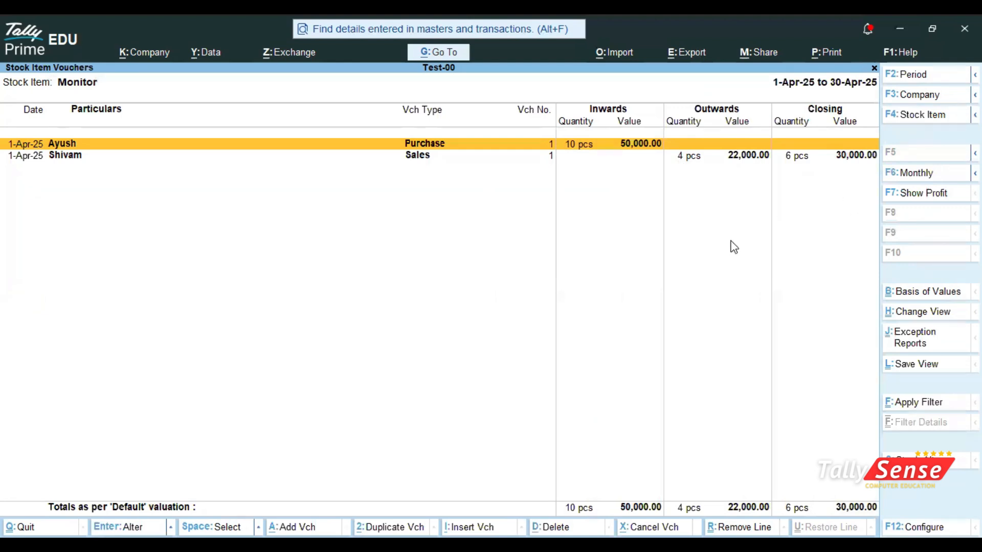
left_click(925, 199)
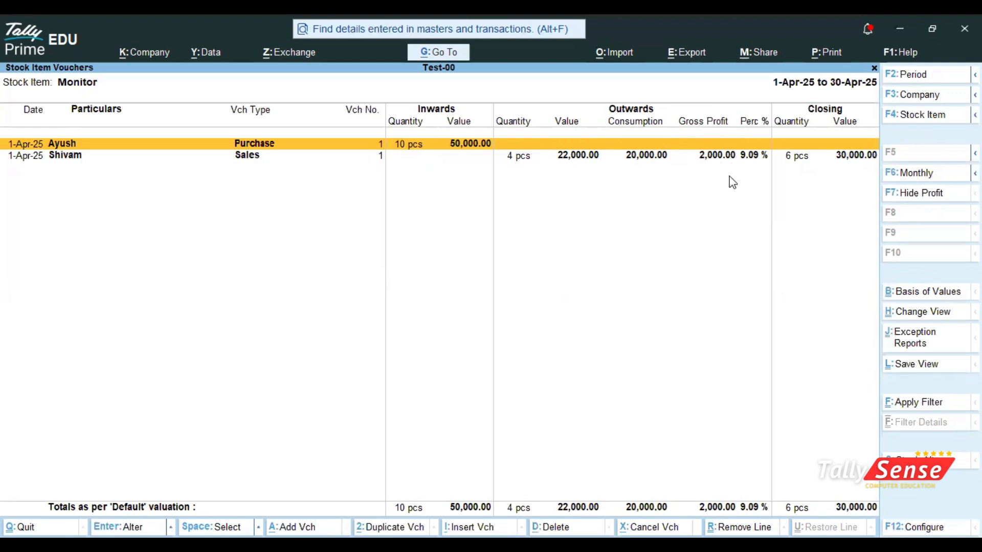
Switch to the Mouse item's April vouchers in the Stock Summary and show their profit
key("Escape")
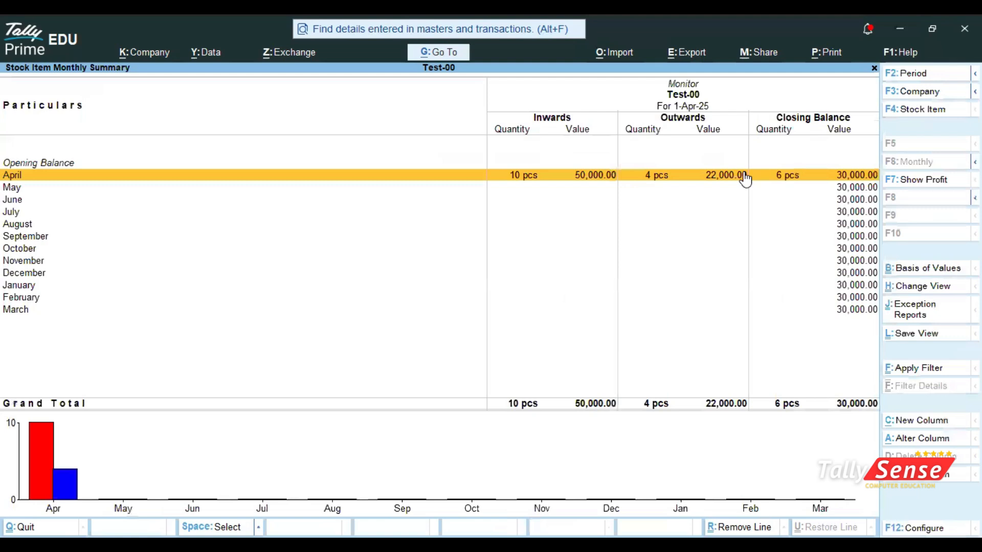
key("Escape")
left_click(745, 179)
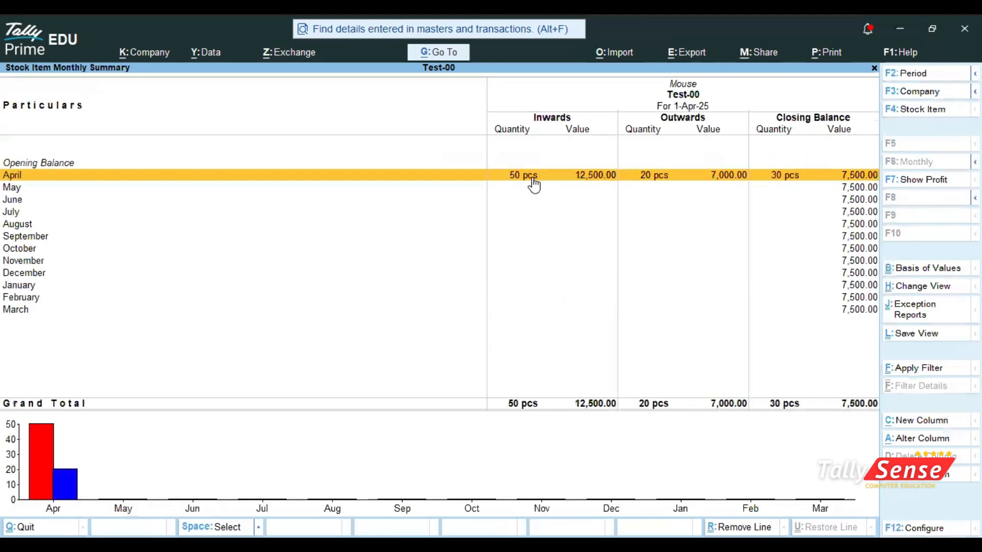
key("Return")
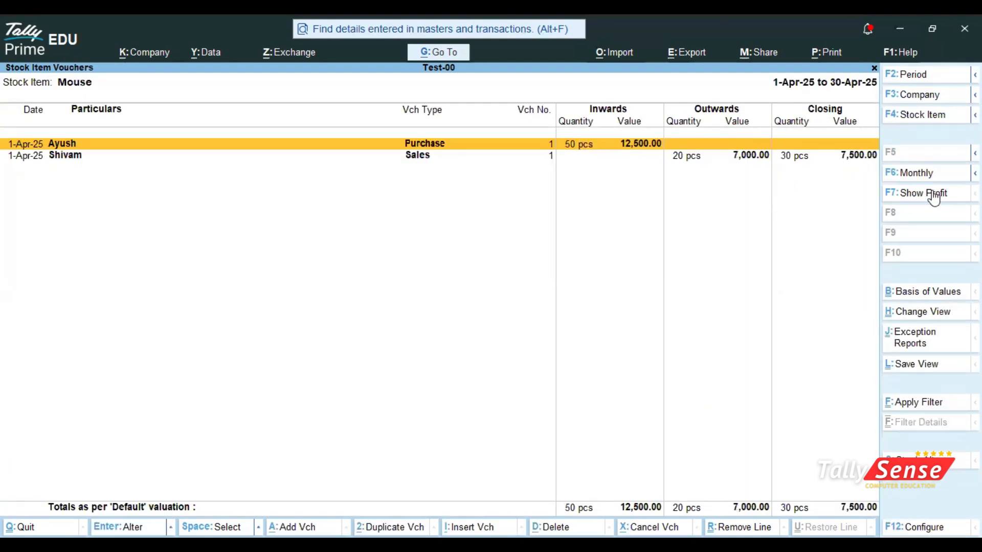
left_click(908, 174)
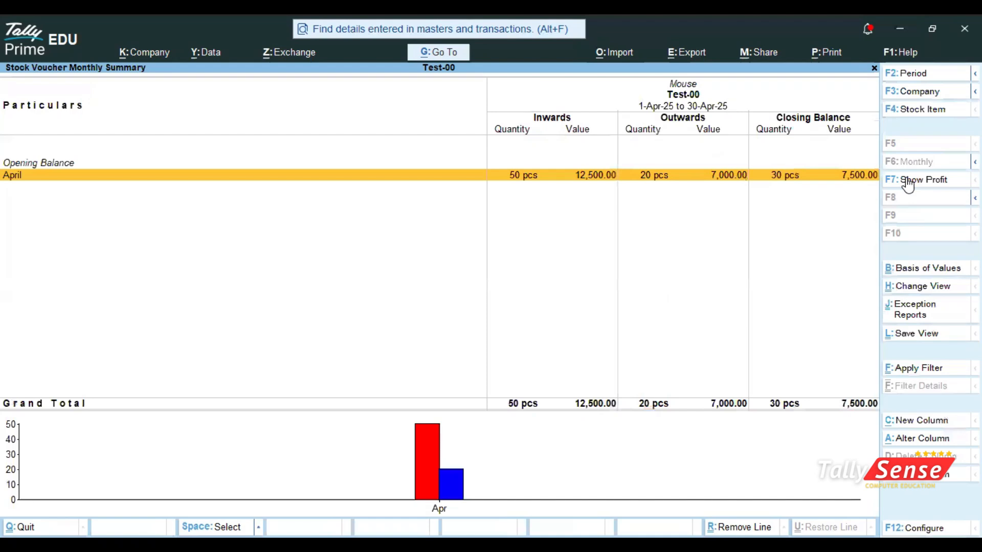
key("Escape")
left_click(913, 193)
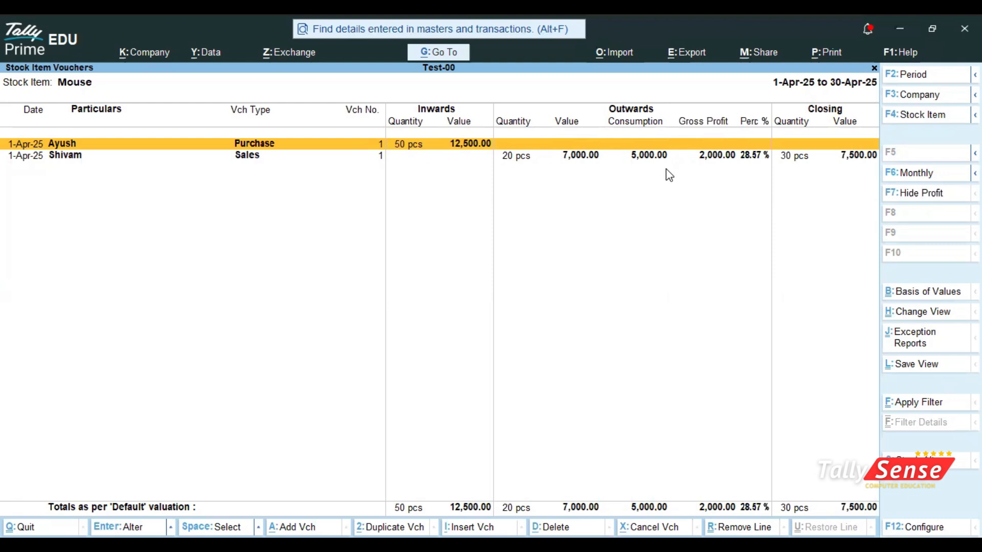
Leave the stock reports for the Gateway of Tally and open voucher entry
key("Escape")
key("Escape")
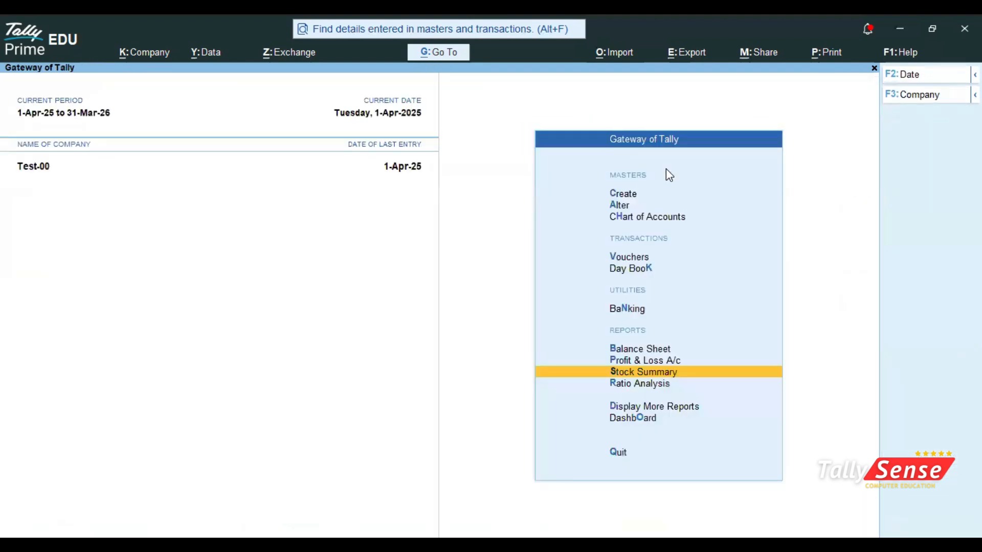
key("Up")
key("Up")
key("Up")
key("Up")
key("Up")
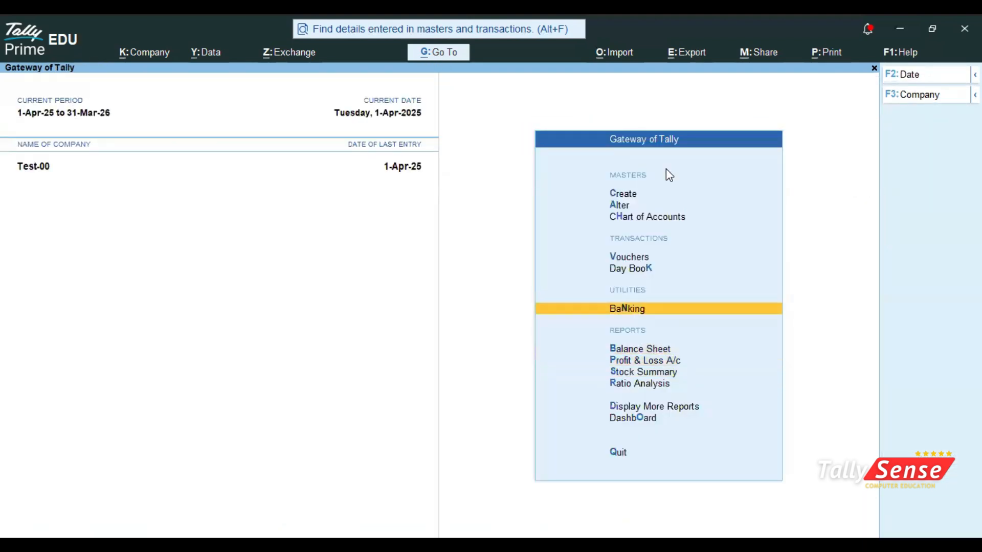
key("Return")
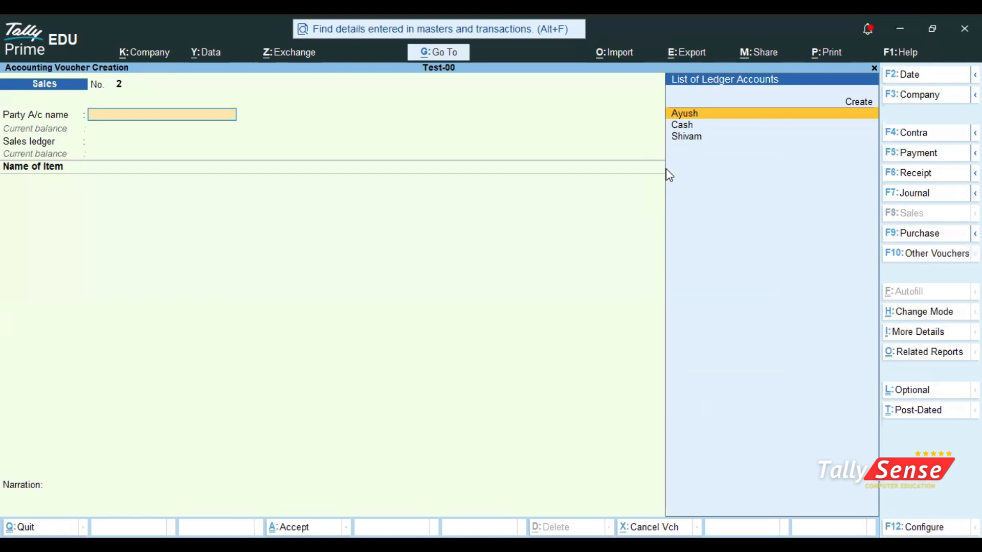
Leave voucher entry, check the items' closing balances in the Stock Summary, and return to the Gateway of Tally
key("Escape")
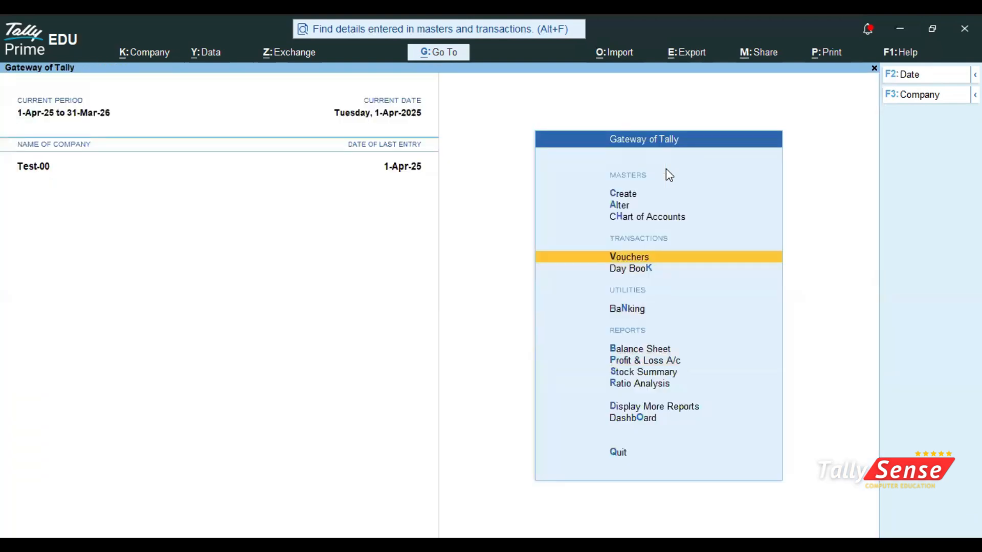
key("Down")
key("Down")
key("Down")
key("Down")
key("Down")
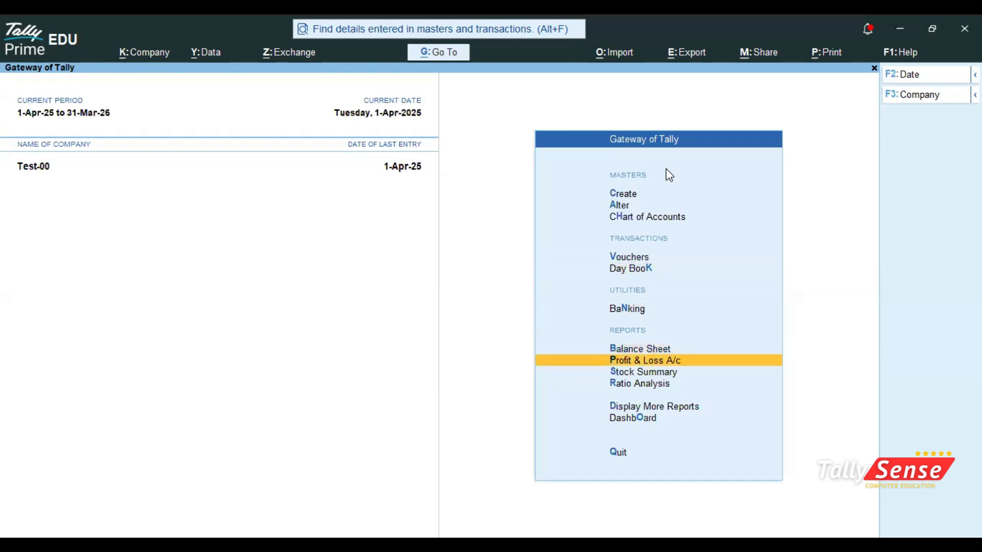
key("Return")
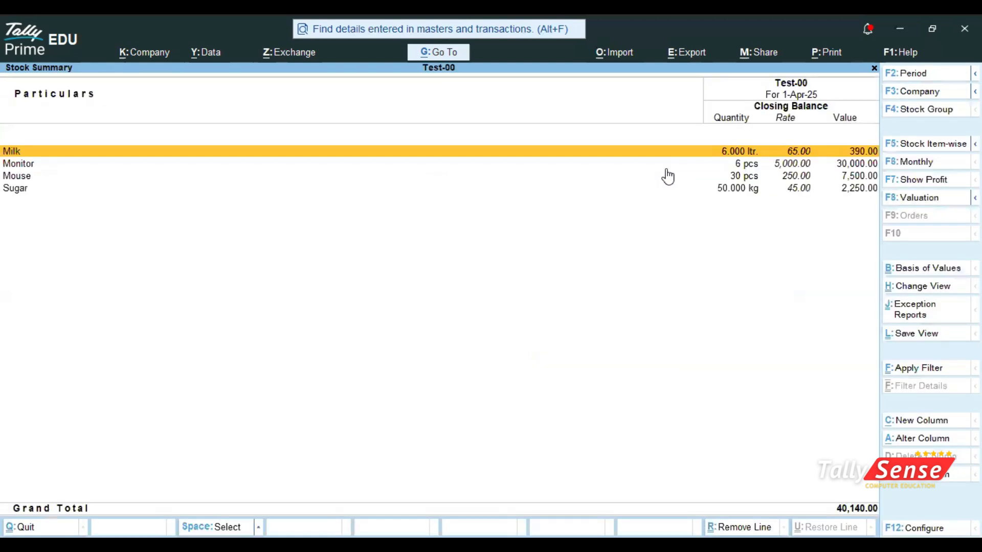
key("Down")
key("Escape")
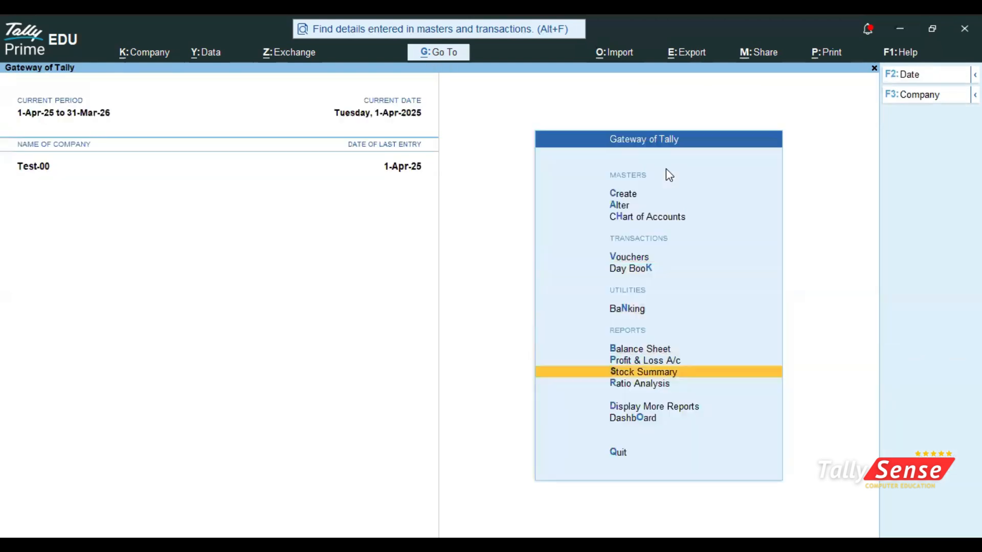
Open a new sales voucher and activate the built-in calculator beneath it
key("Up")
key("Up")
key("Up")
key("Up")
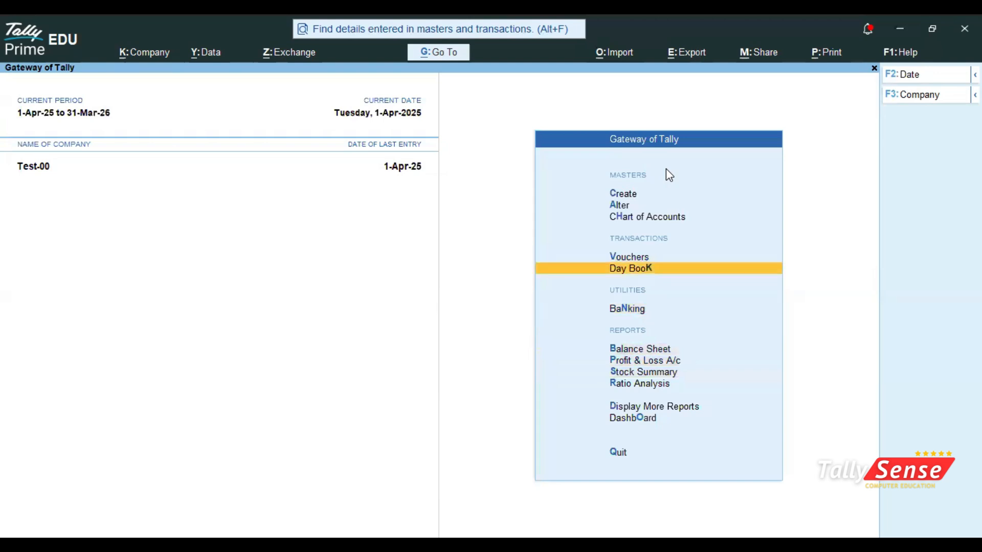
key("Up")
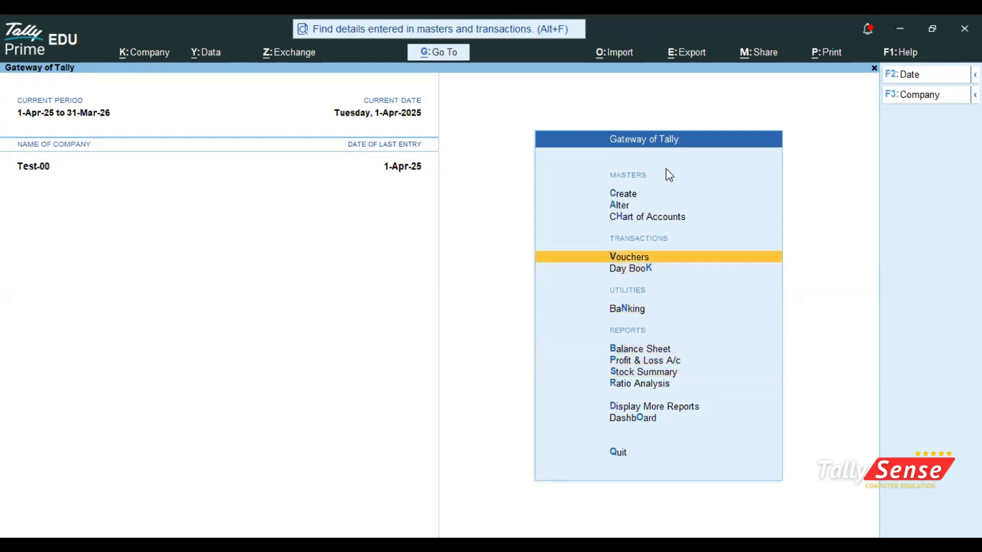
key("Return")
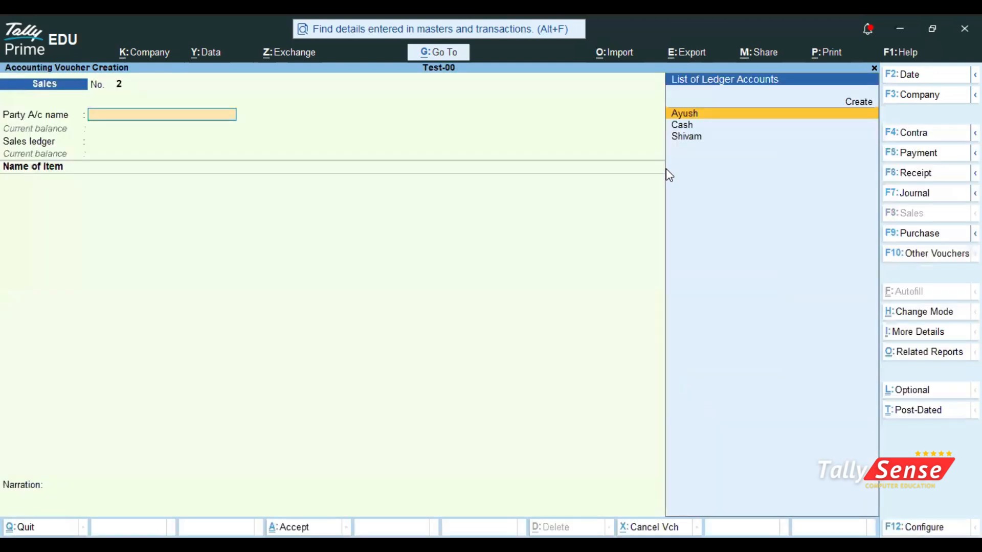
key("ctrl")
key("ctrl+n")
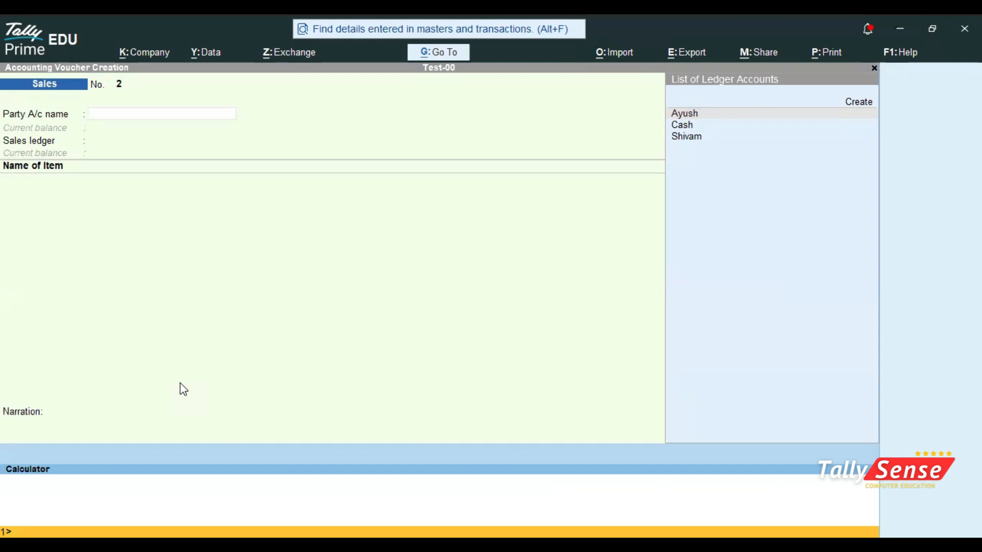
Look up the closing stock of monitor, mouse and milk with the calculator
type("monitor")
key("Return")
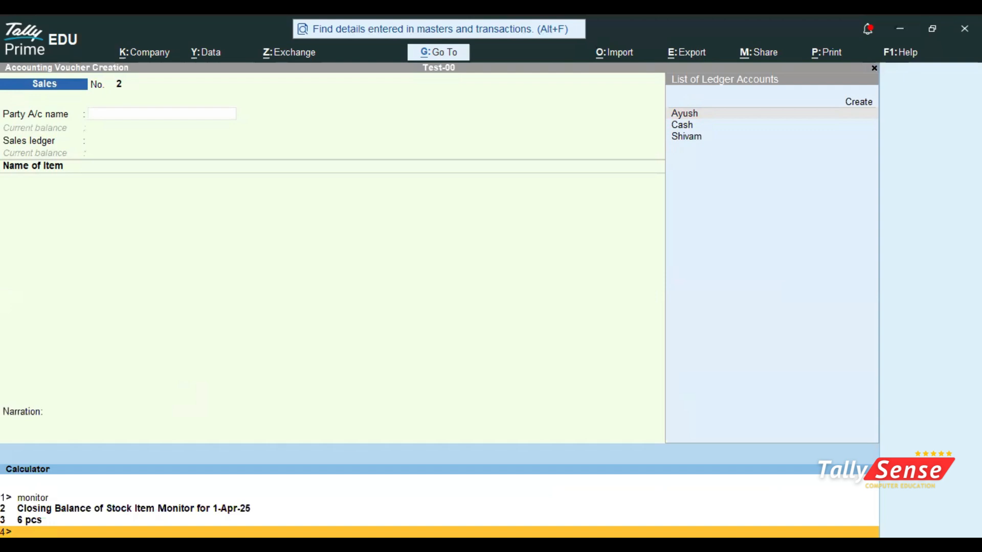
type("mouse")
key("Return")
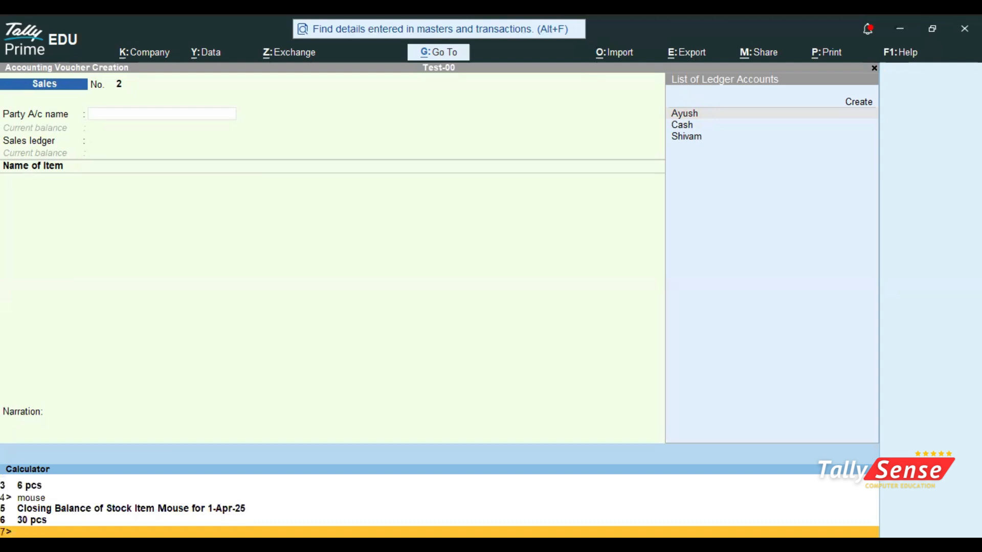
type("milk")
key("Return")
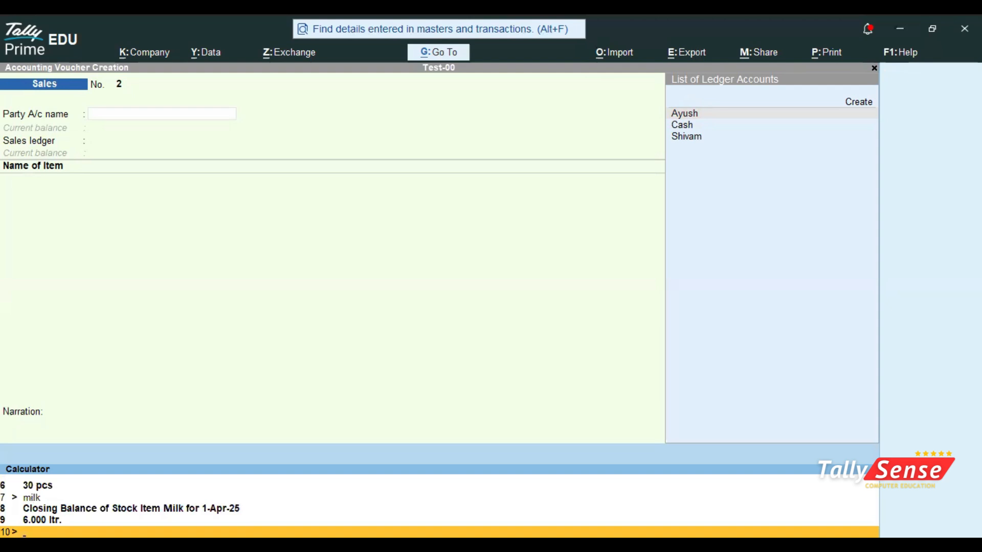
Look up the closing ledger balances of the supplier and the customer with the calculator
type("ayush")
key("Return")
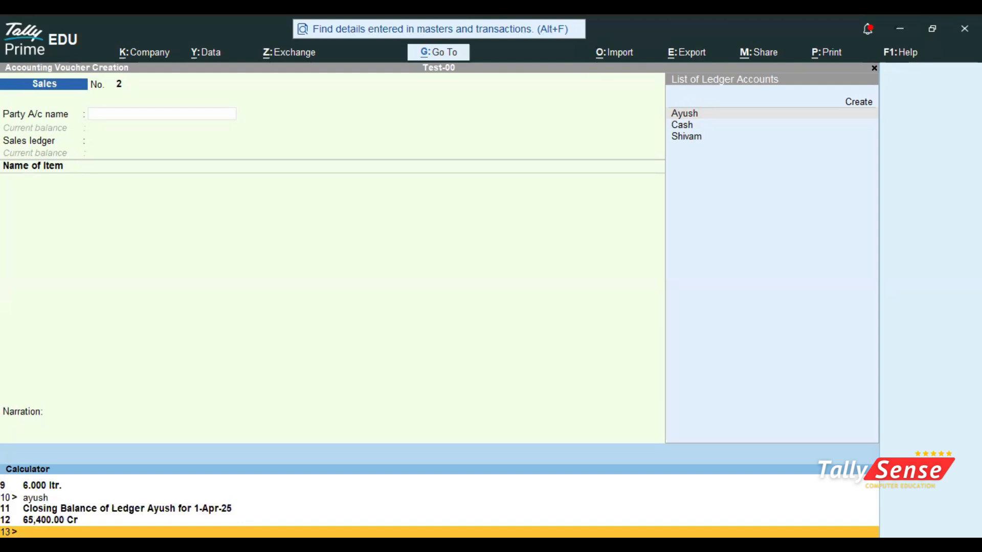
key("ctrl+m")
key("Page_Up")
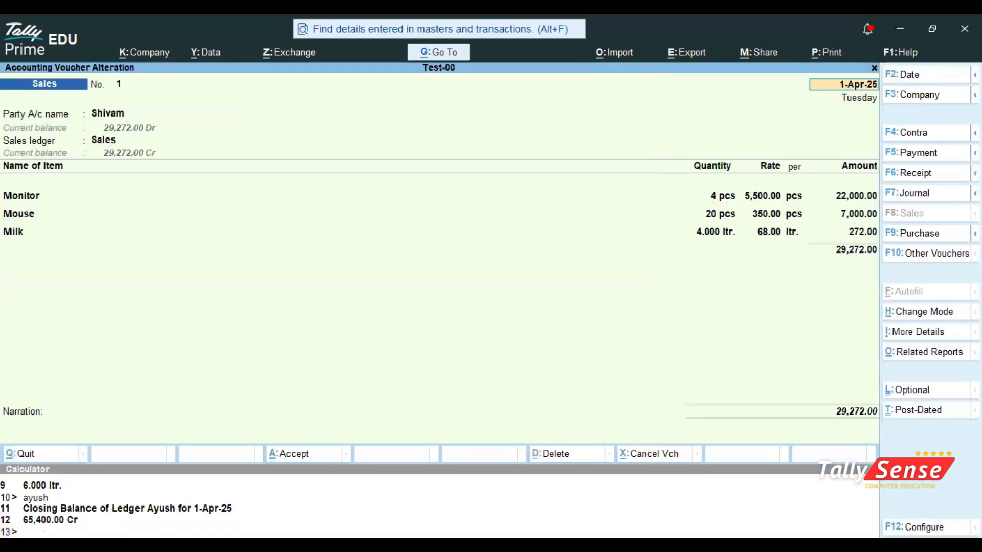
key("Page_Down")
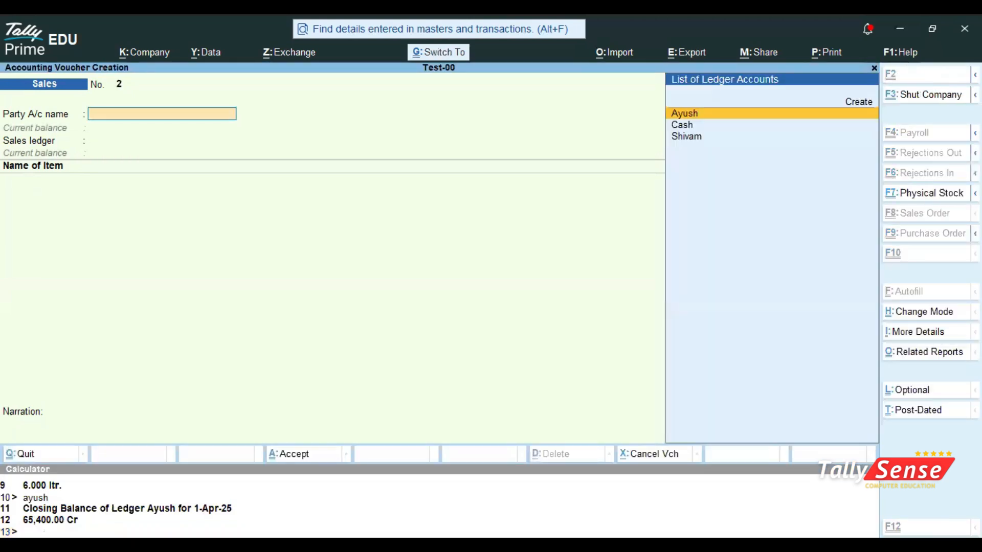
key("ctrl+n")
type("shiva")
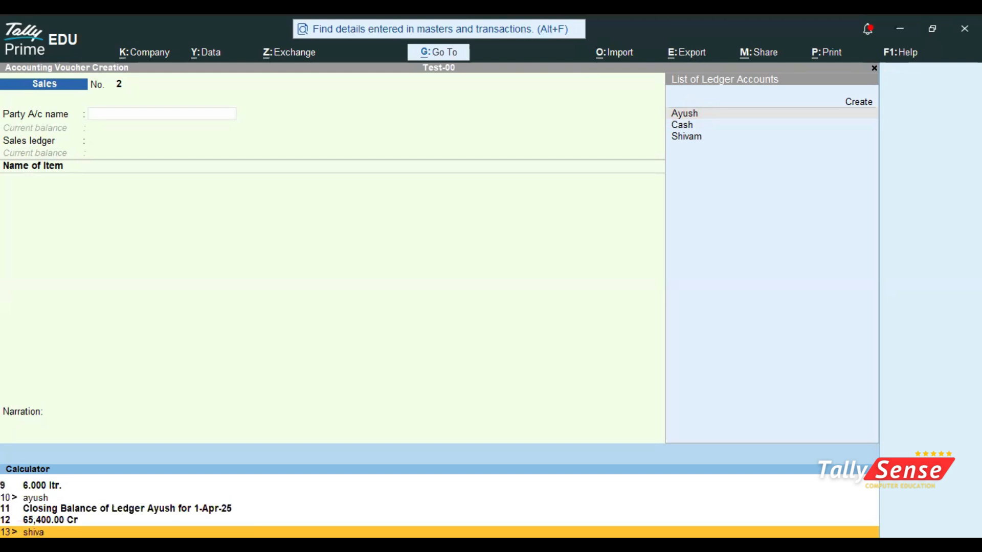
type("m")
key("Return")
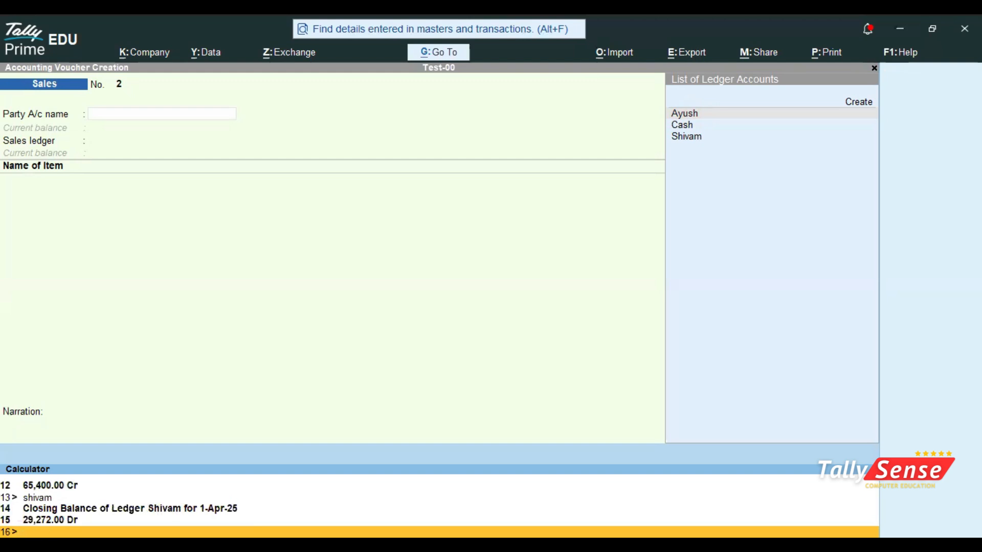
Query the purchase and sales ledger balances in the calculator, and return to the sales voucher
type("purchasae")
key("Return")
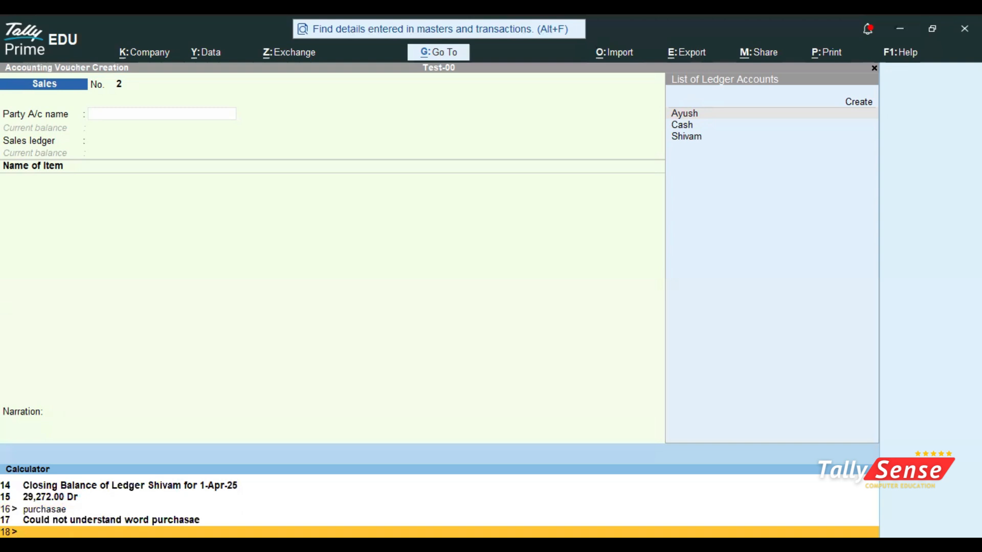
type("sales")
key("Return")
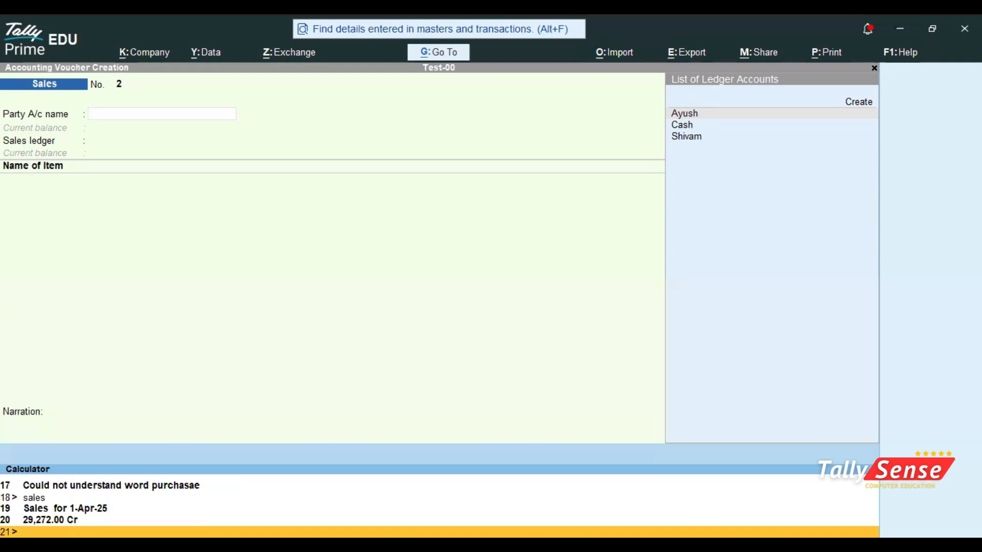
key("ctrl+m")
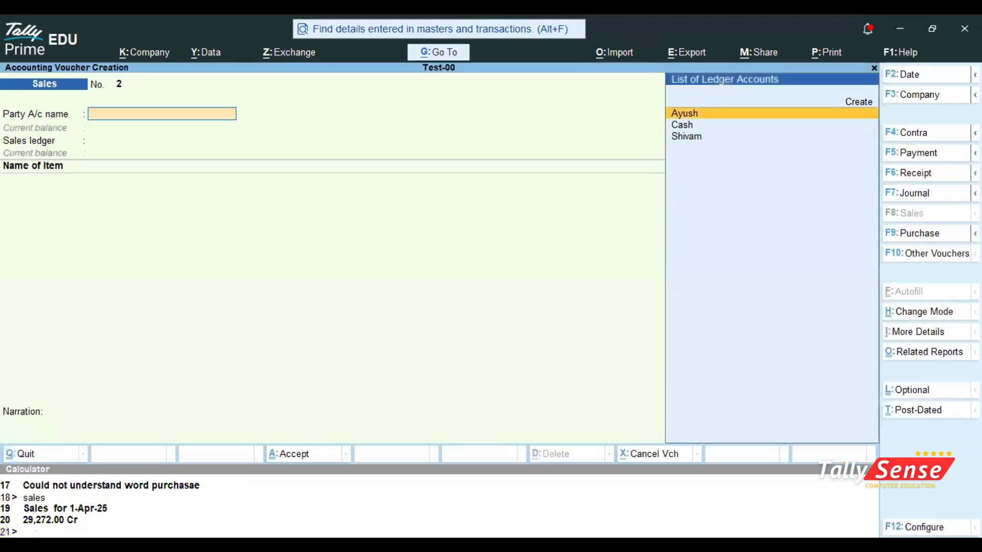
Restart voucher entry and go back through the saved vouchers to purchase voucher No. 1
key("Escape")
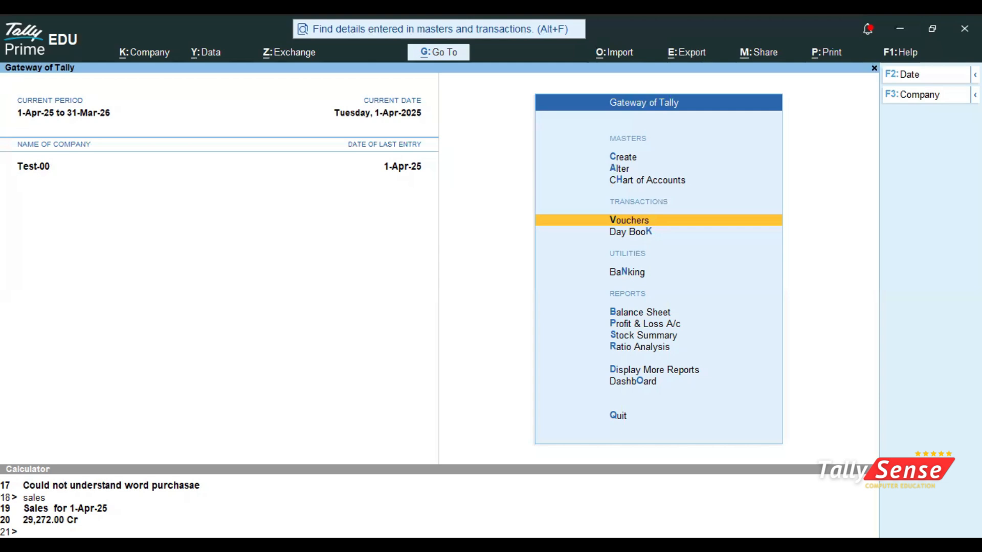
key("Return")
key("Page_Up")
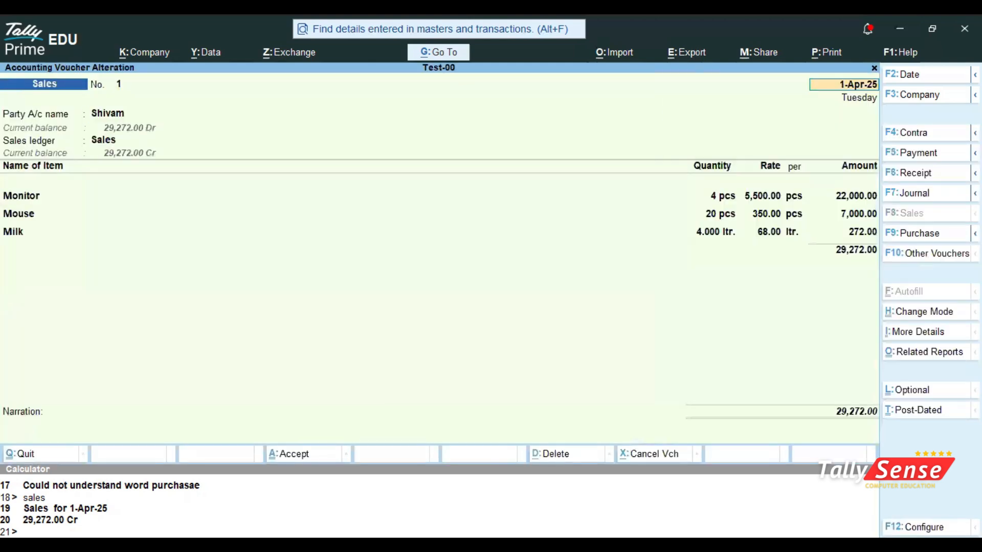
key("Page_Up")
key("Page_Down")
key("Page_Up")
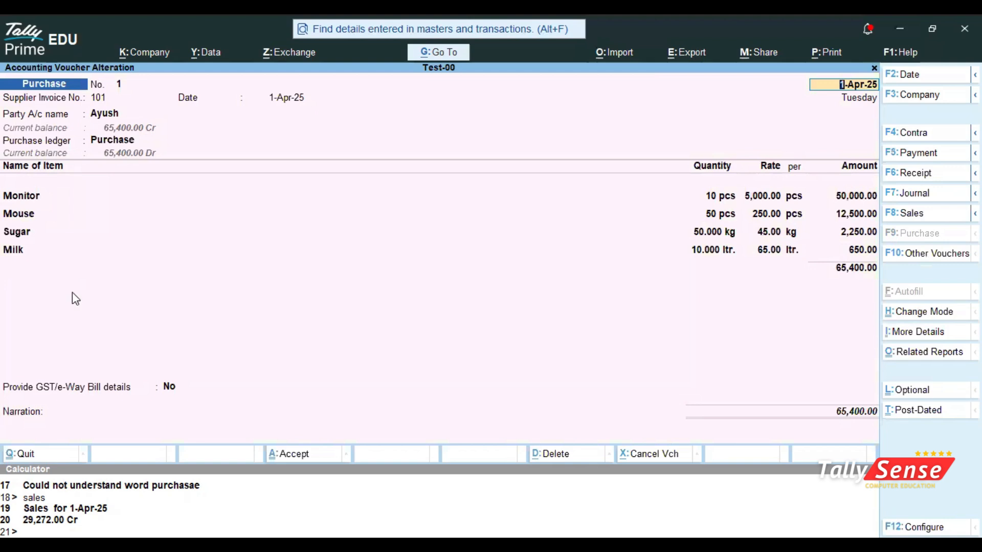
From the party field of purchase voucher No. 1, alter the supplier's ledger by appending an "i" to its name
left_click(98, 113)
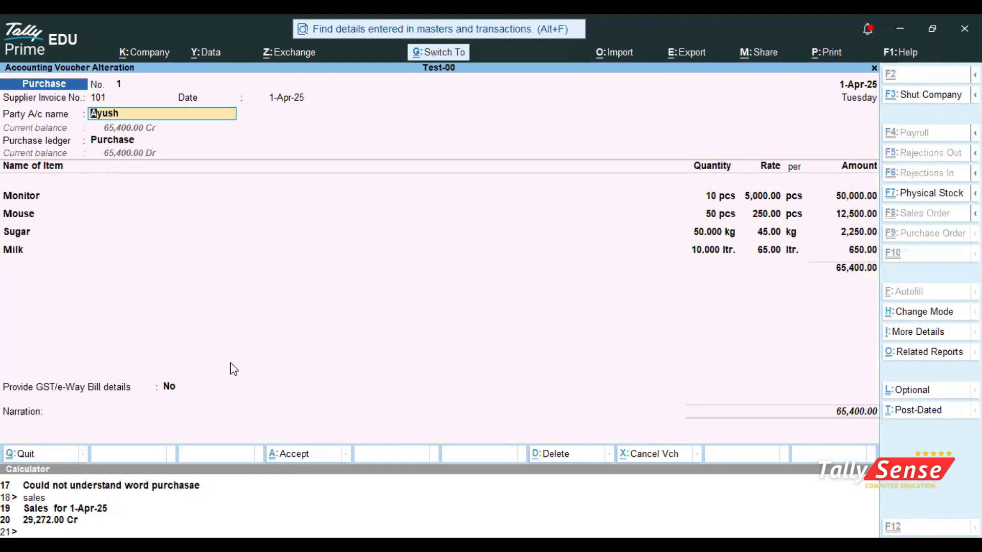
key("ctrl+Return")
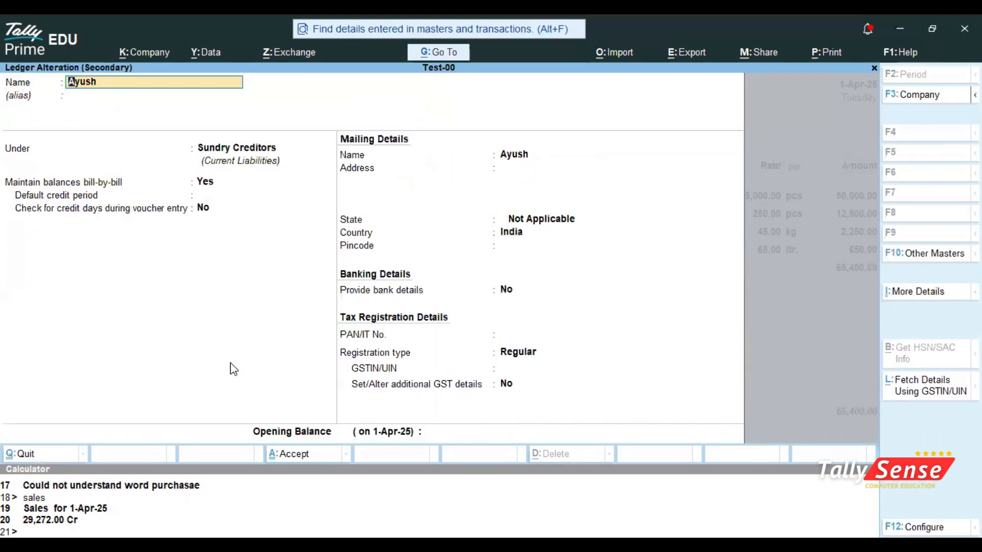
type("i")
key("ctrl+a")
Pass through the party and receipt details, and quit purchase voucher No. 1 without saving it
key("Return")
key("Return")
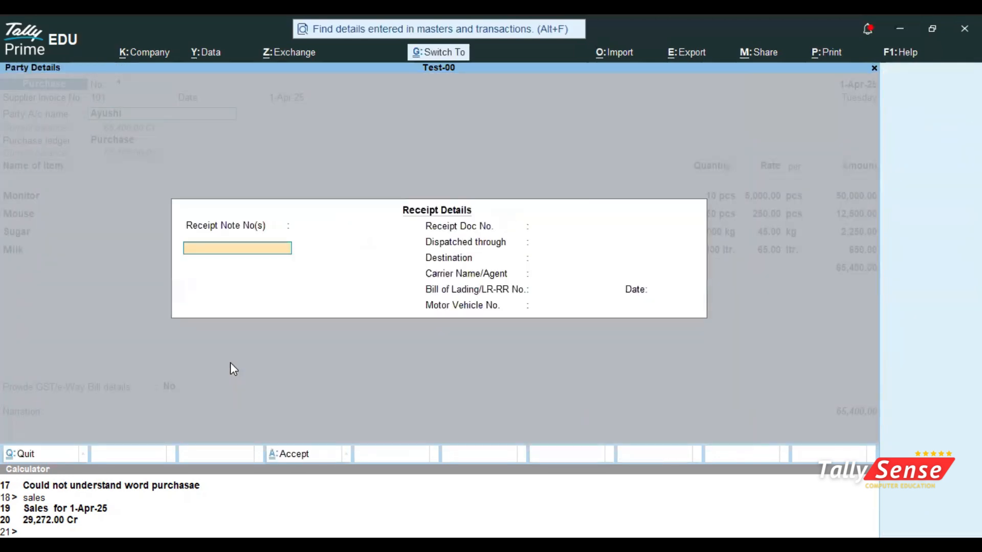
key("ctrl+a")
type("A")
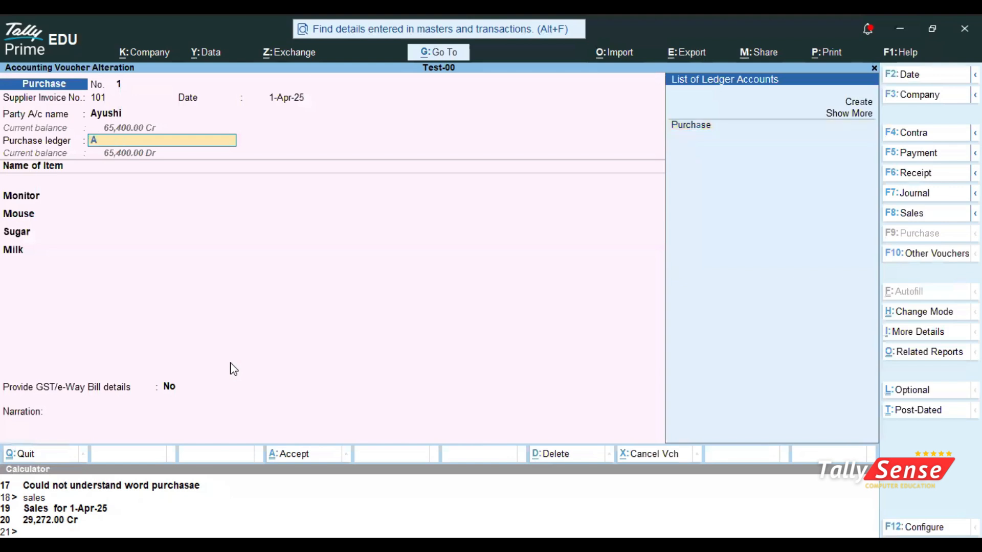
key("BackSpace")
key("Escape")
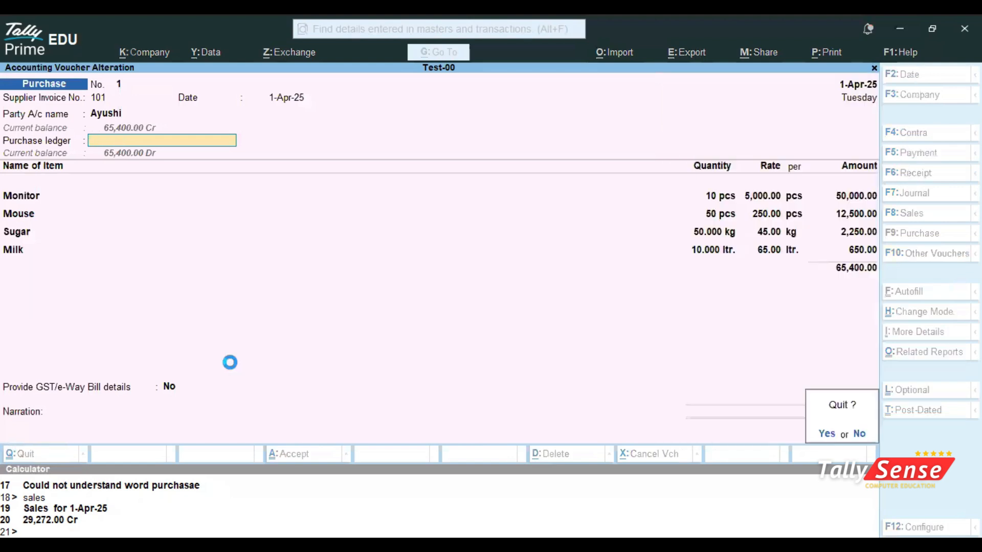
key("Return")
key("Escape")
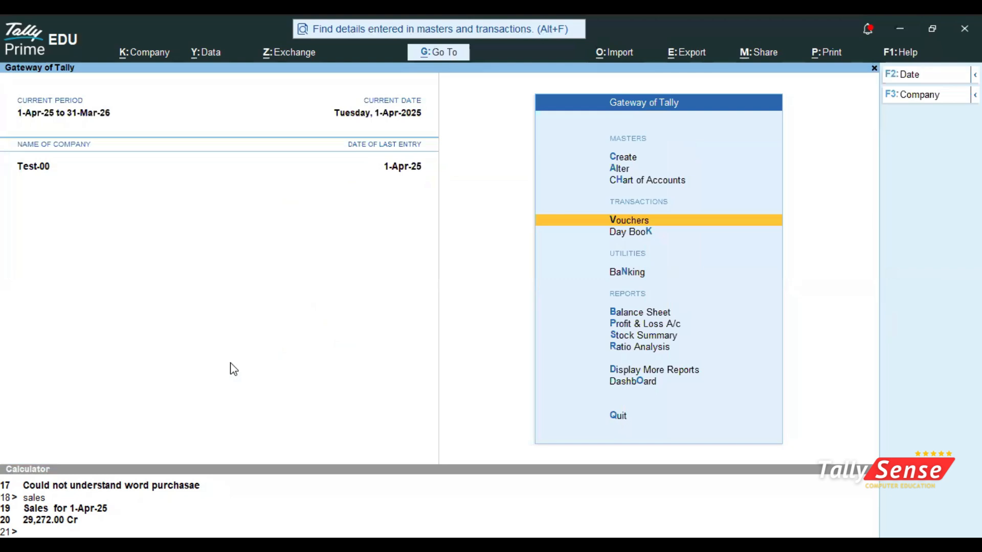
key("Up")
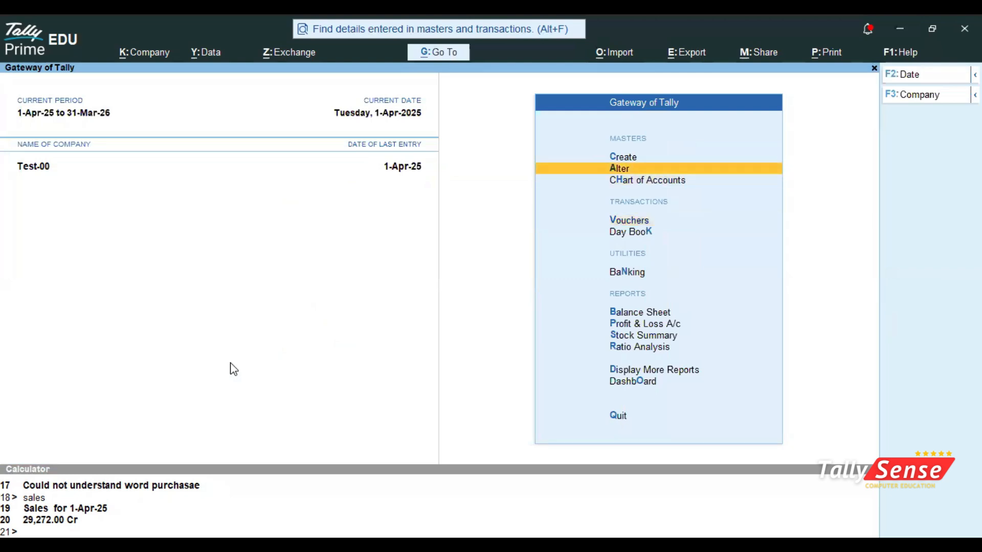
key("Return")
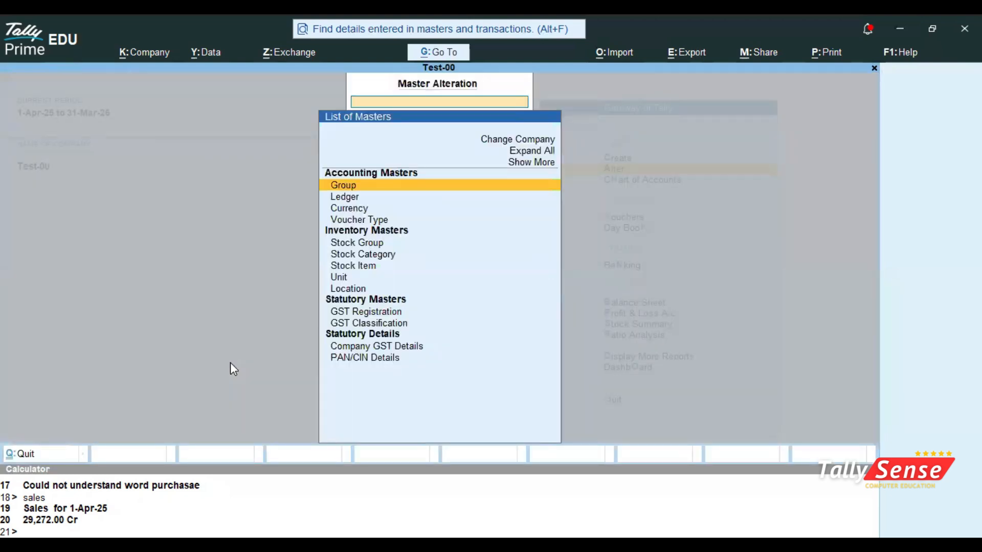
key("Escape")
key("Up")
key("Down")
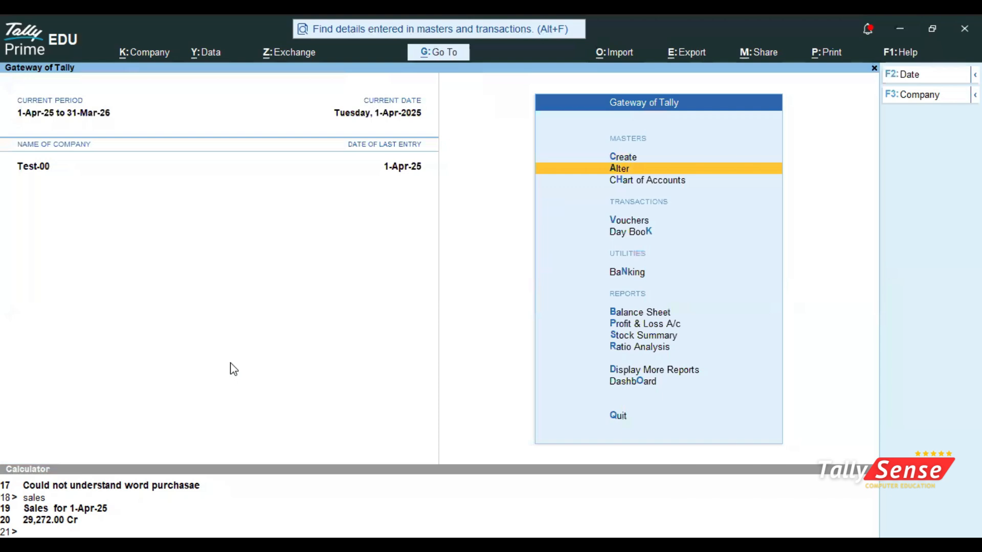
Alter the supplier's ledger from the list of masters, removing the final "i" from its name, and return to the Gateway of Tally
key("Return")
key("Down")
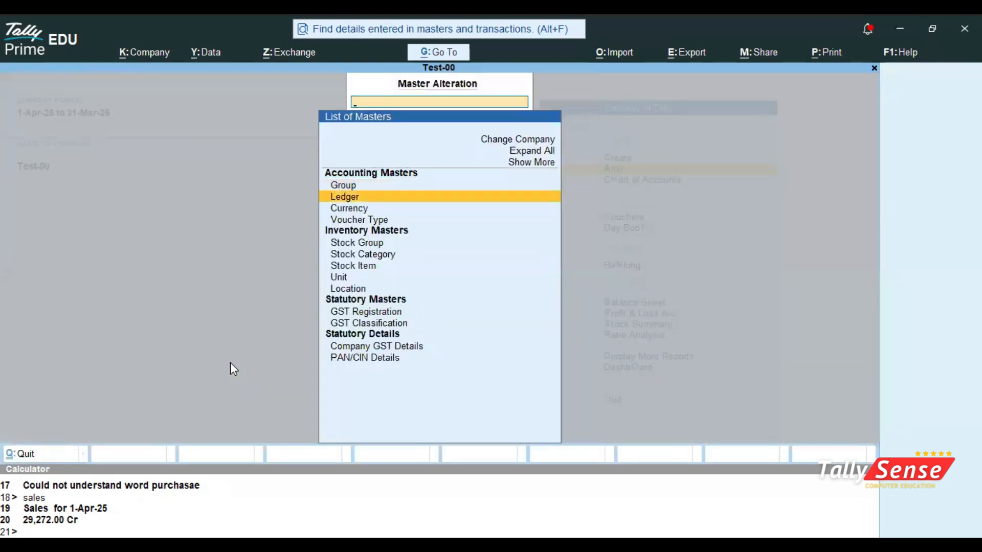
key("Down")
key("Down")
key("Down")
key("Down")
key("Down")
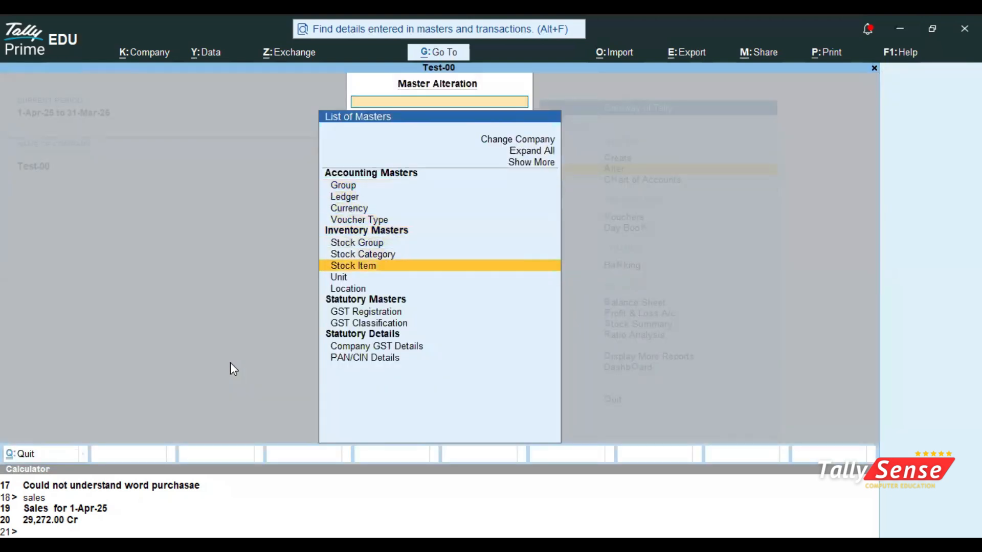
key("Up")
key("Up")
key("Up")
key("Up")
key("Up")
key("Return")
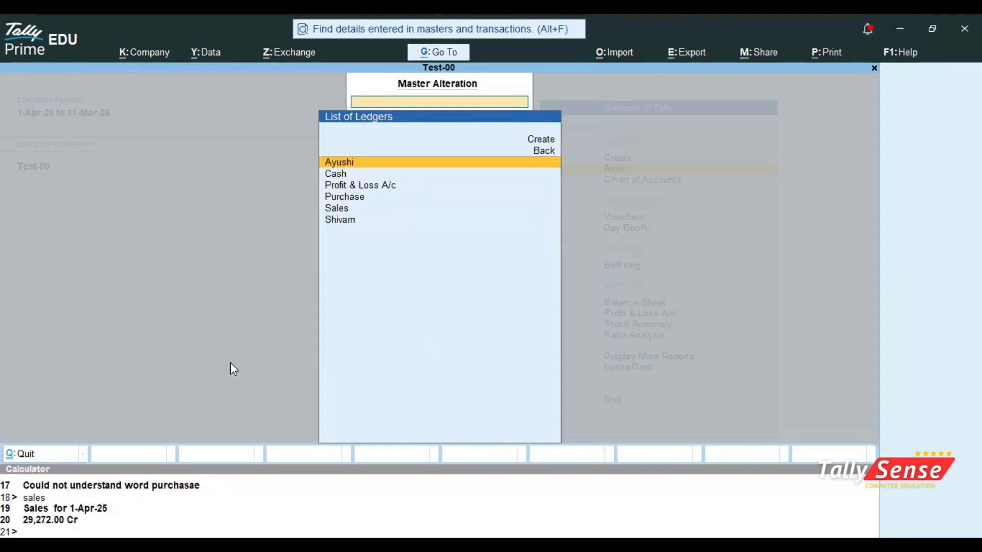
key("Return")
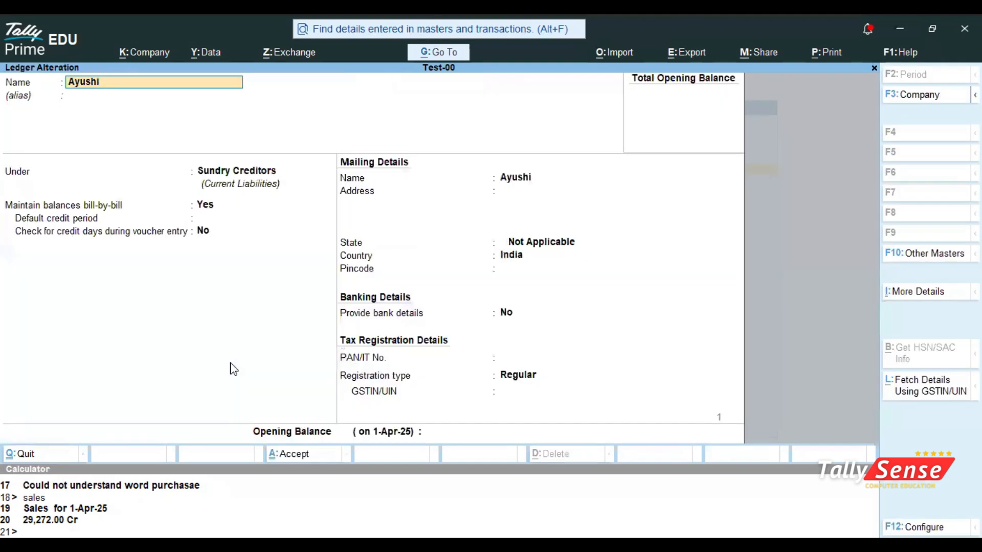
key("BackSpace")
key("ctrl+a")
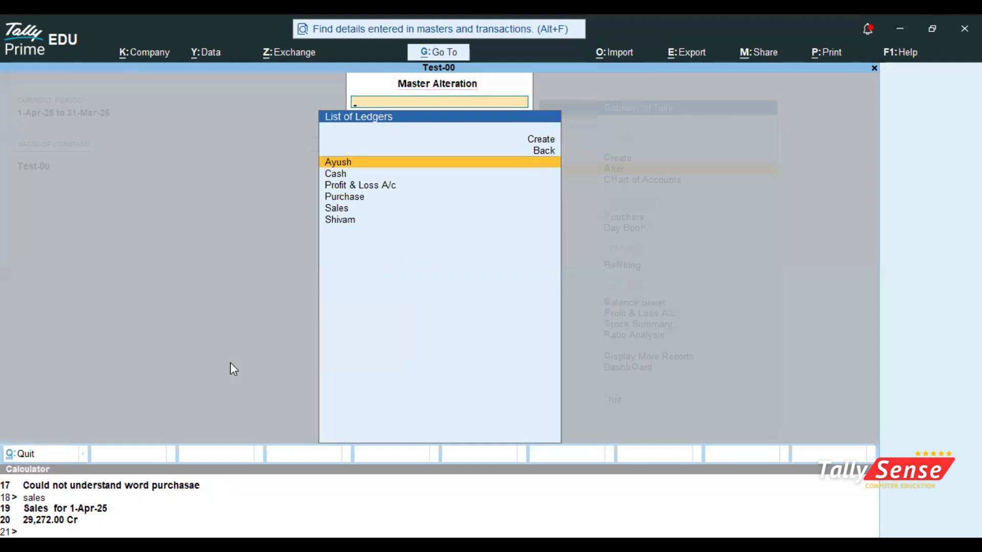
key("Escape")
key("Escape")
Reopen voucher entry, browse back to the saved sales voucher, and return to the Gateway of Tally
key("k")
key("Return")
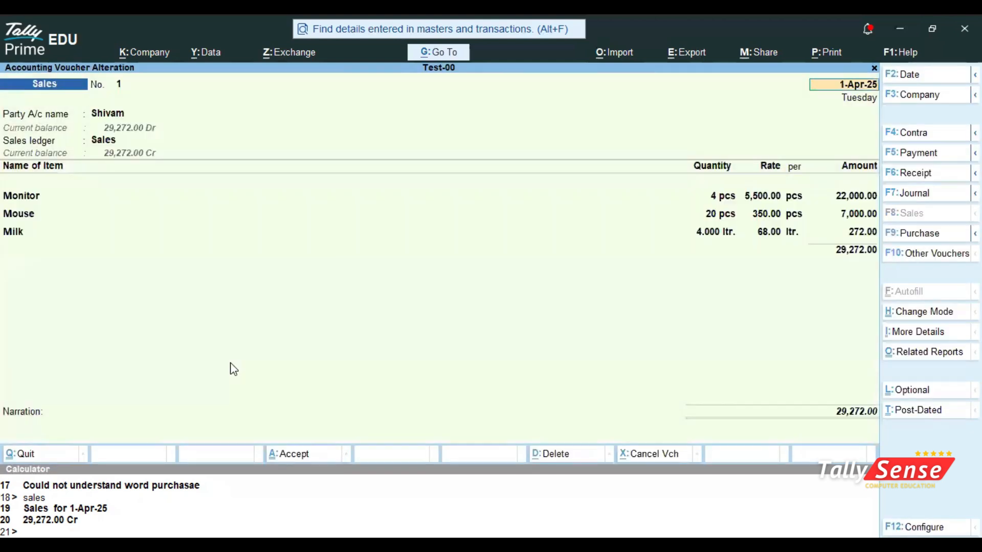
key("Page_Down")
key("Page_Up")
key("Page_Down")
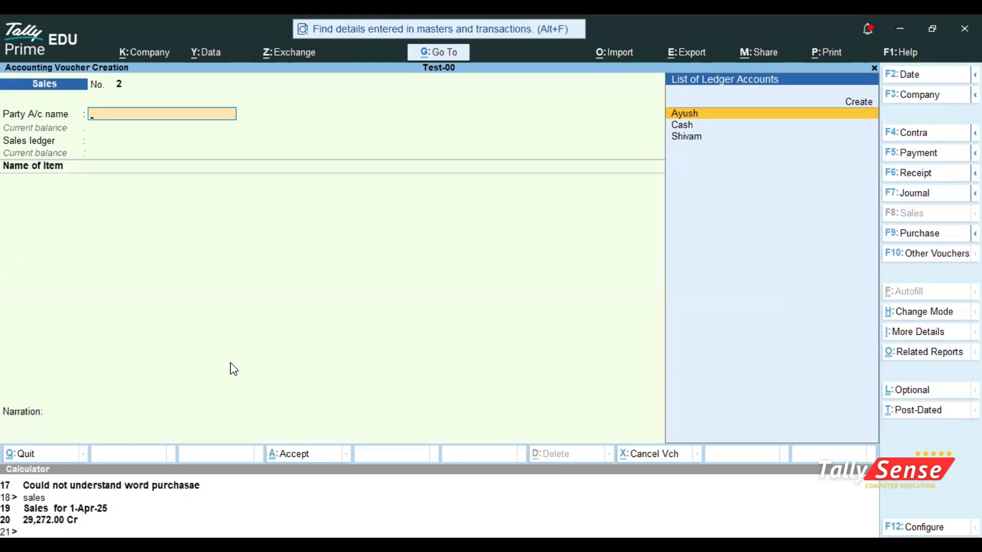
key("Escape")
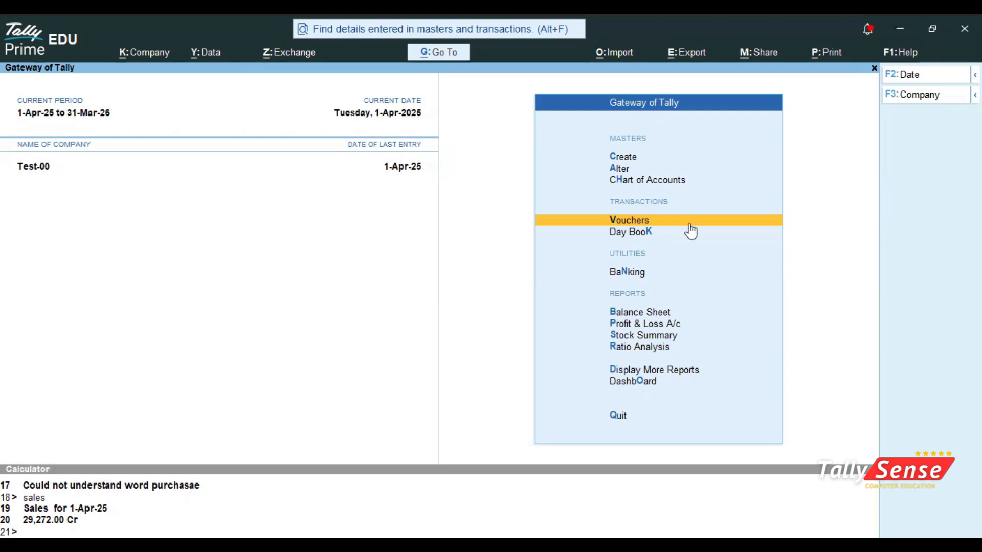
left_click(254, 490)
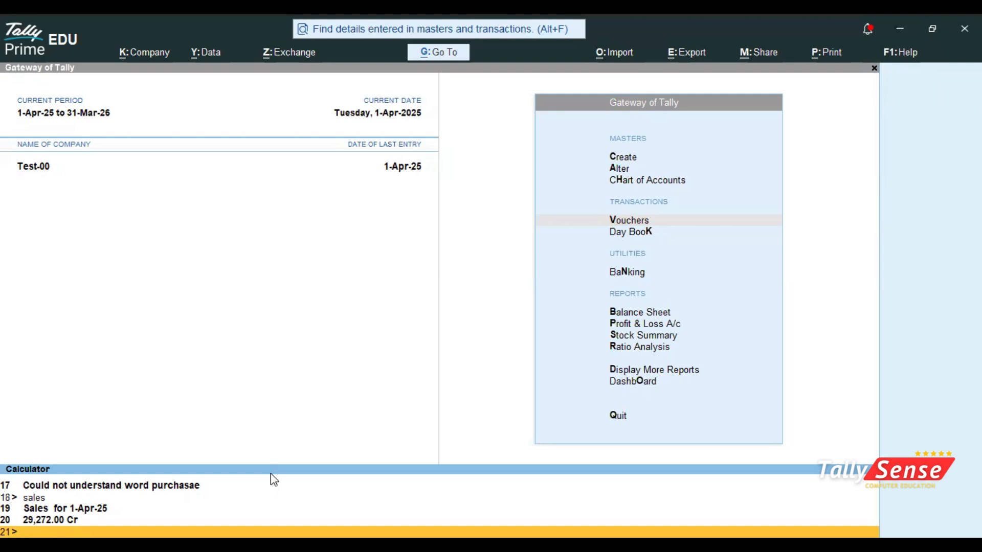
left_click(320, 452)
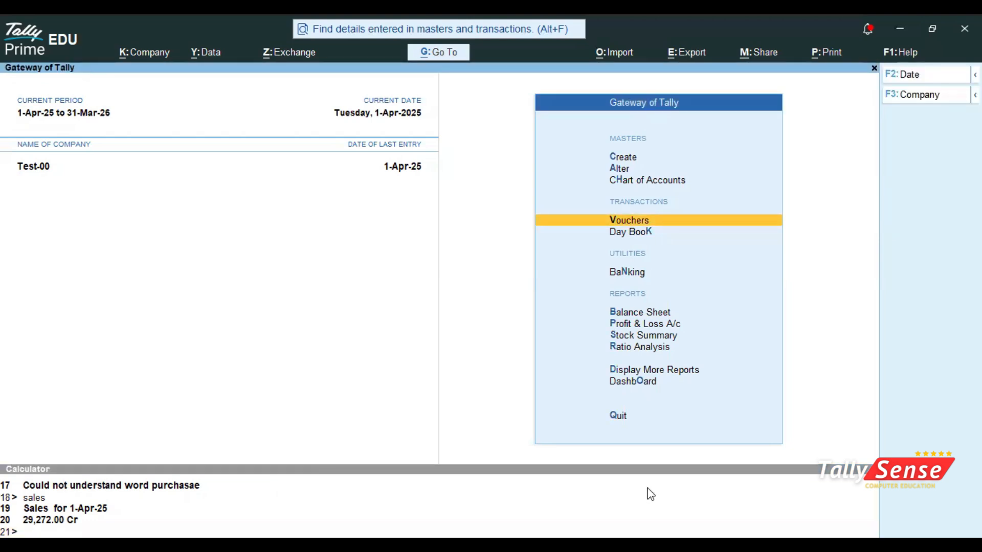
From the party field of a new sales voucher, open the supplier's ledger for alteration and leave it without changes
key("Return")
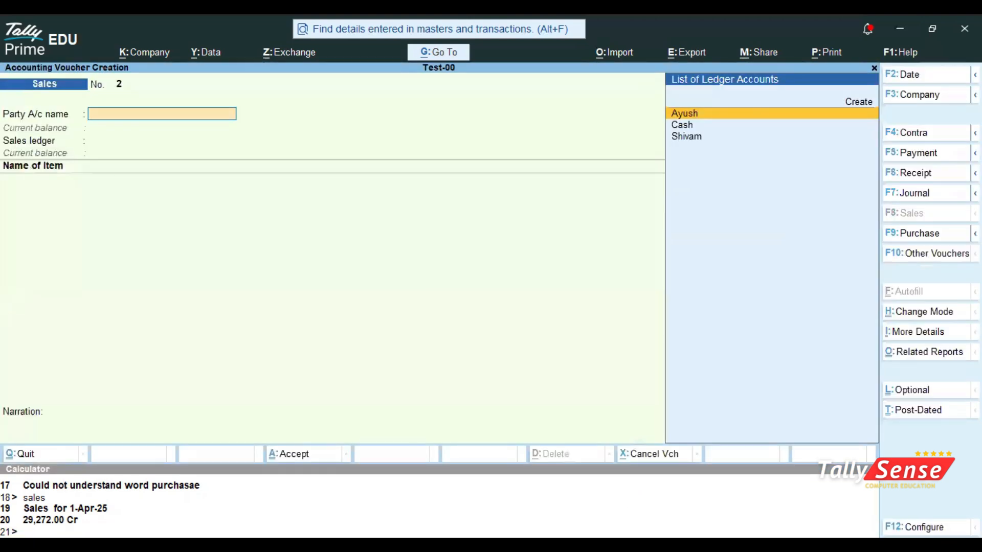
key("Return")
key("Escape")
key("ctrl")
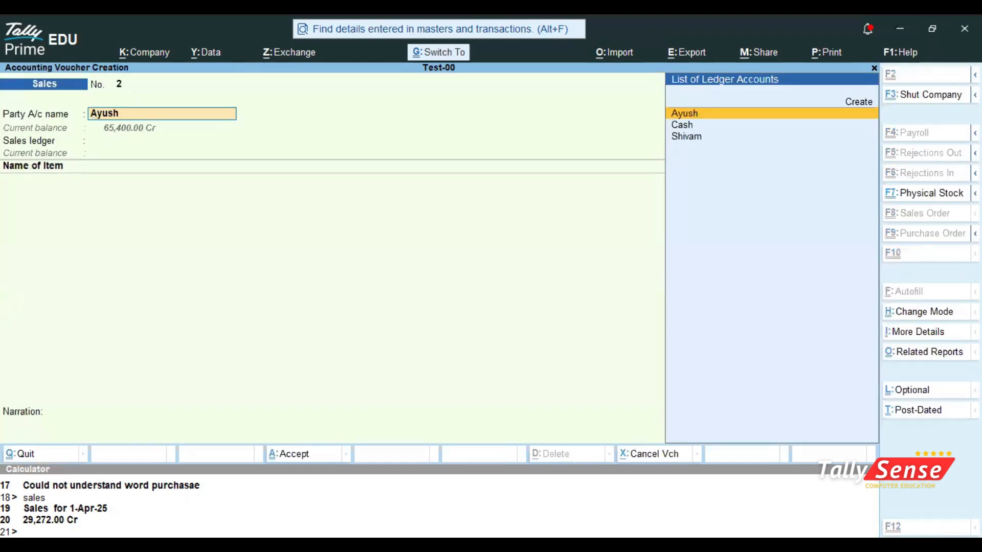
key("ctrl+Return")
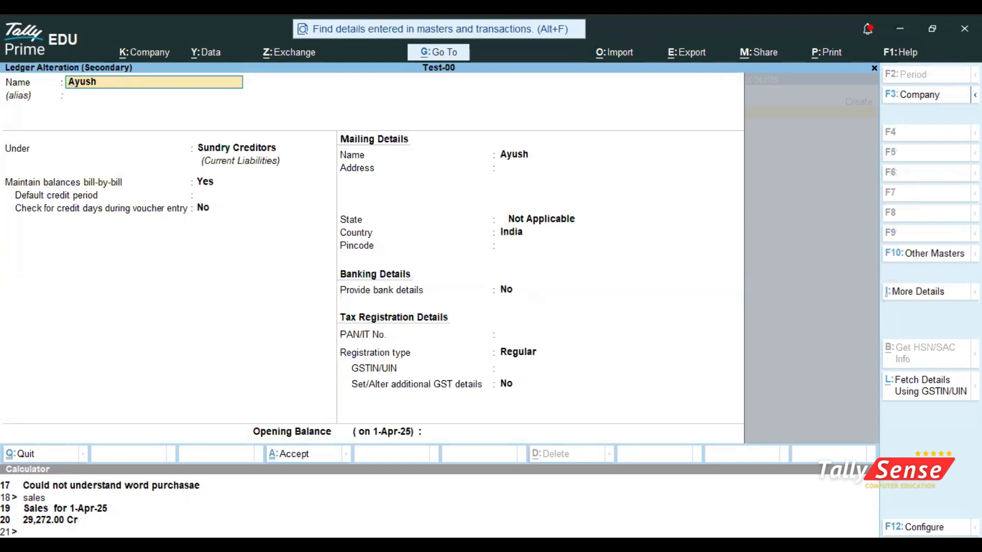
key("Escape")
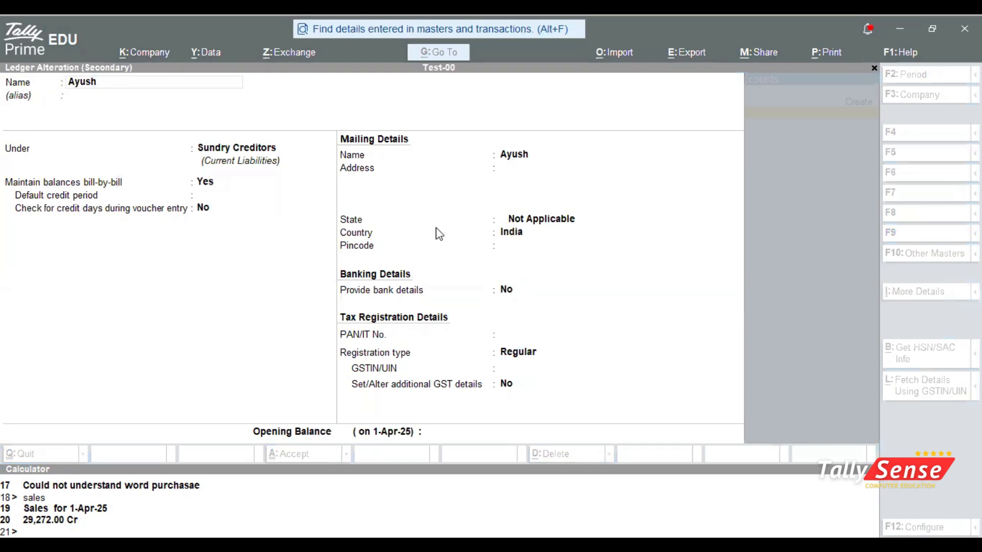
left_click(452, 227)
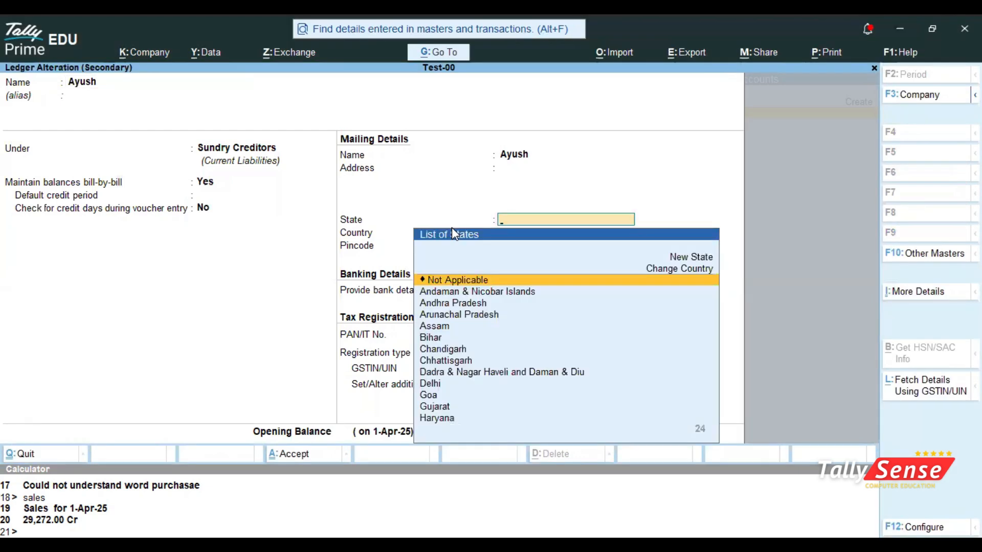
key("Escape")
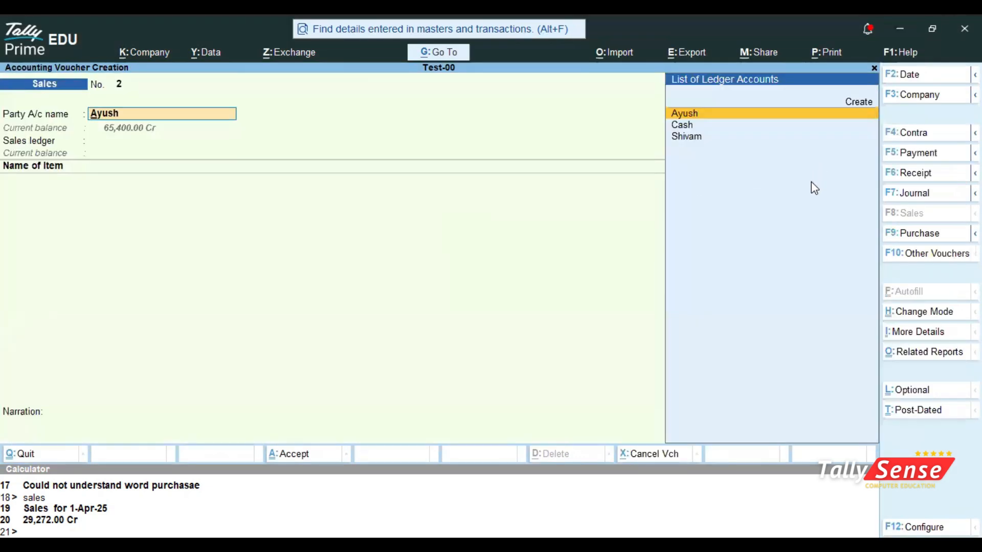
In a new journal voucher, create a ledger named "Loss by Thief" under Indirect Expenses for the debit entry
left_click(898, 190)
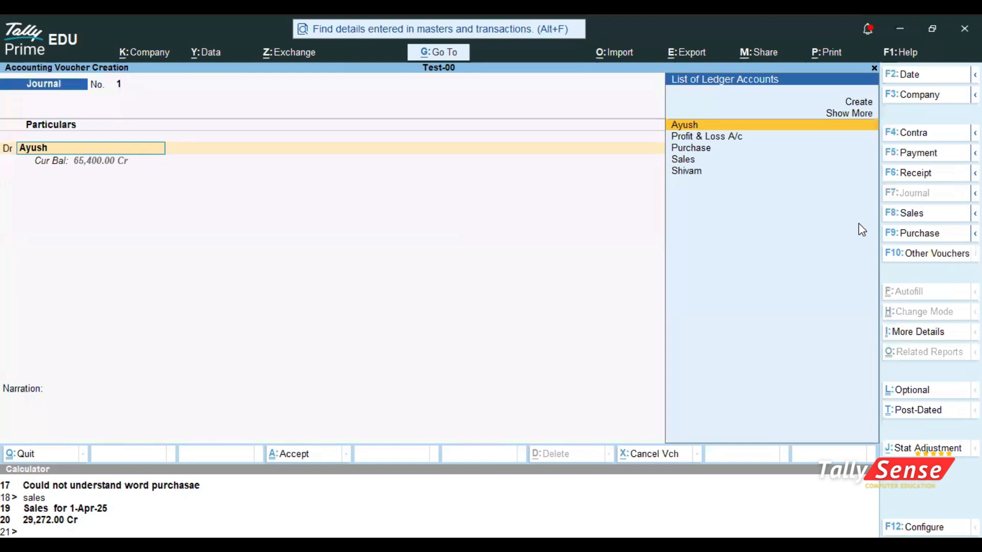
key("alt+c")
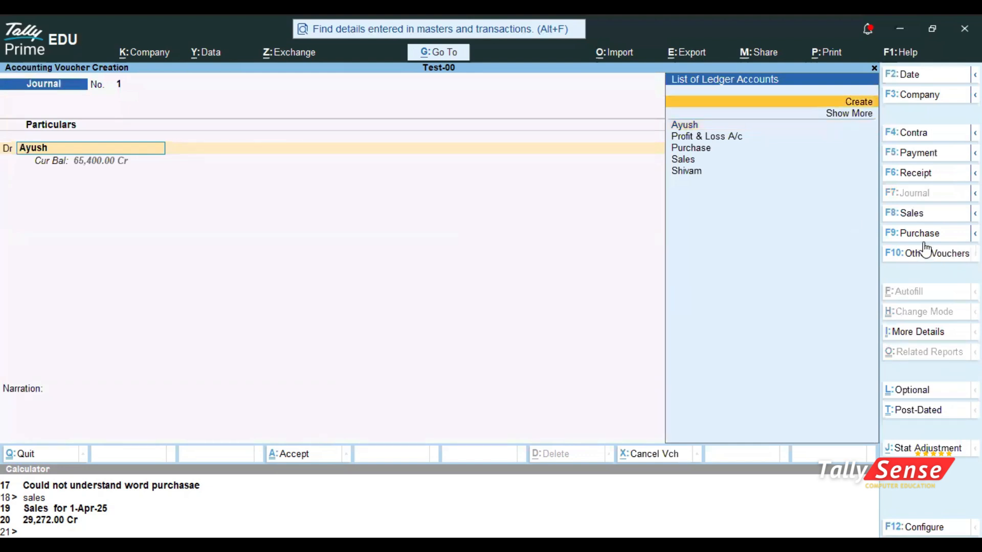
type("L")
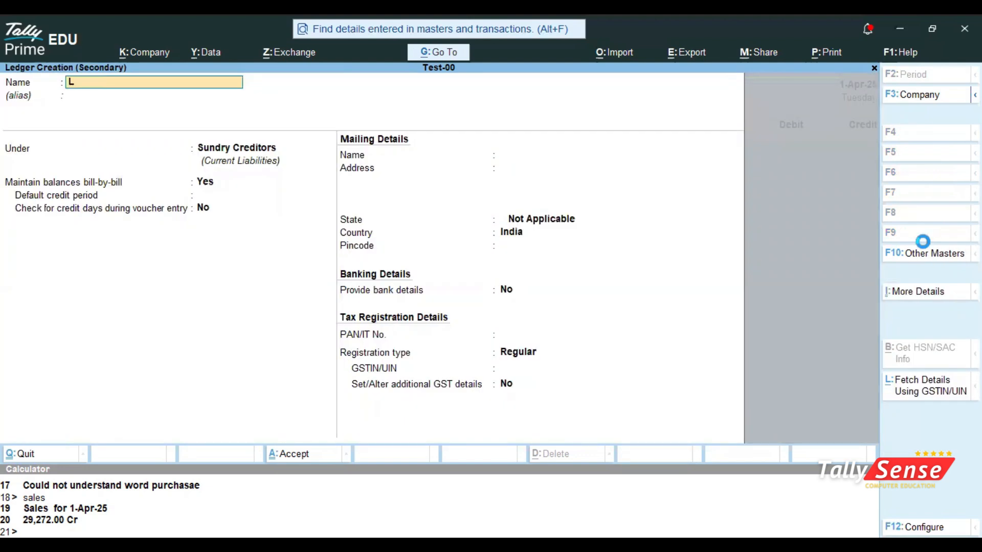
type("oss by Thief")
key("Return")
key("Return")
type("Ind")
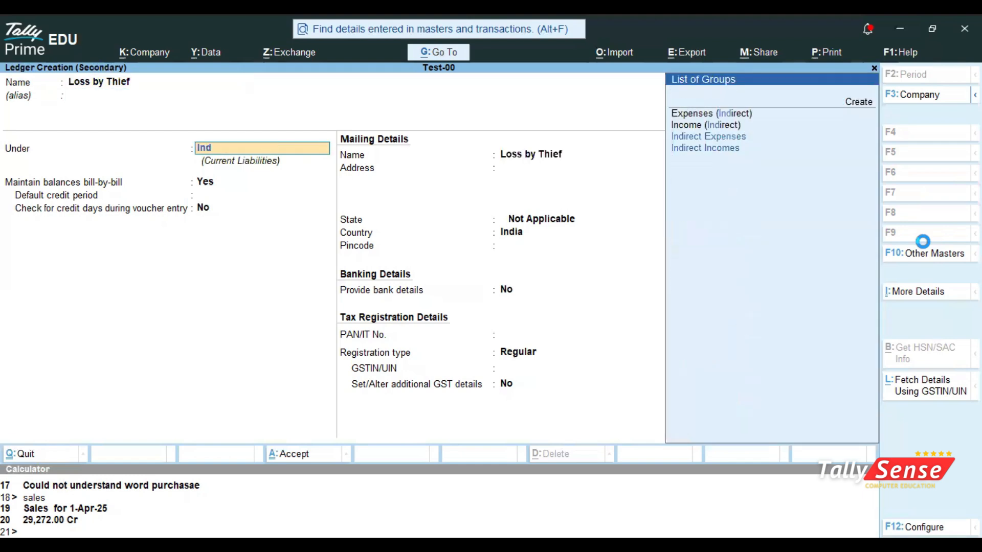
key("Down")
key("Down")
key("Return")
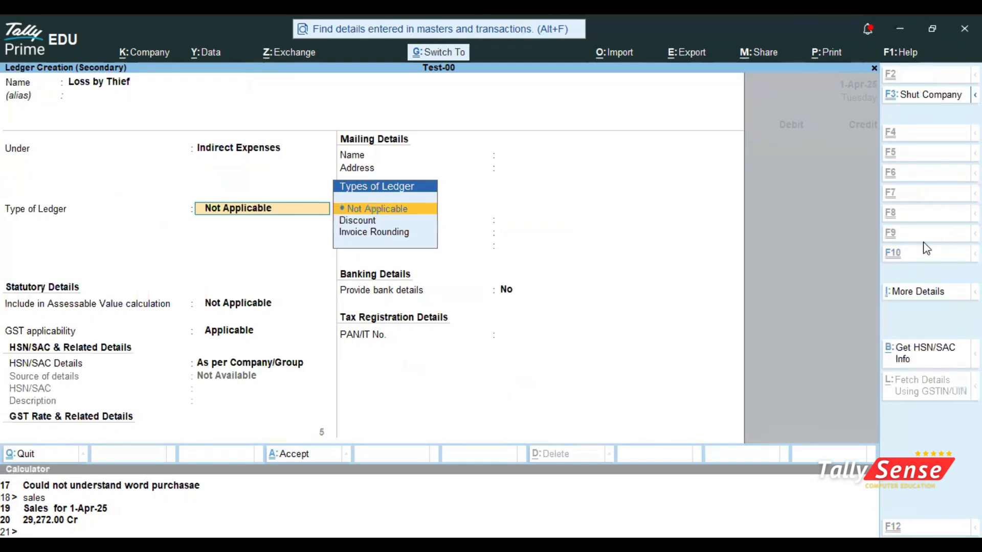
key("ctrl+a")
Debit Loss by Thief with 6,000, credit Purchase with 6,000, and save the journal voucher without a narration
type("6000")
key("Return")
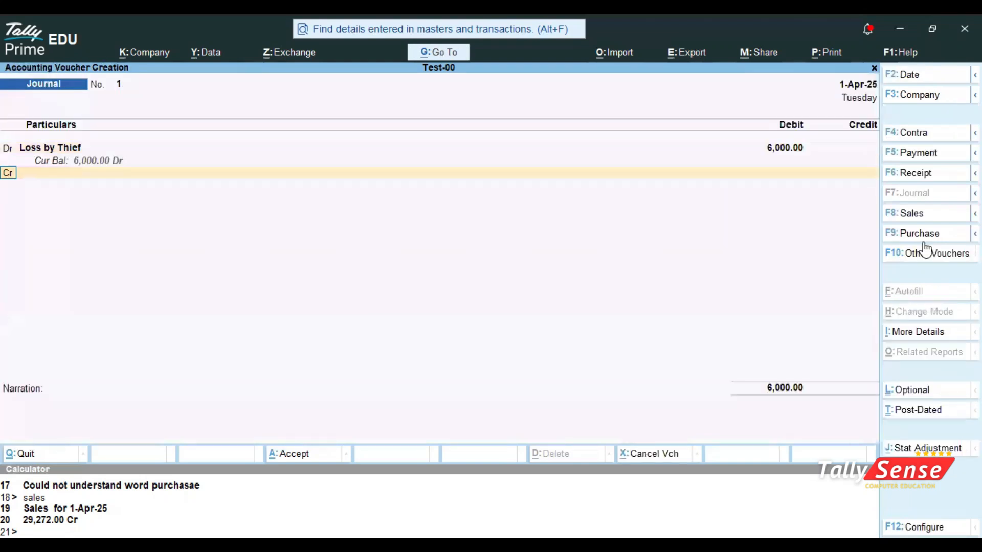
key("Down")
key("Down")
key("Down")
key("Return")
key("Return")
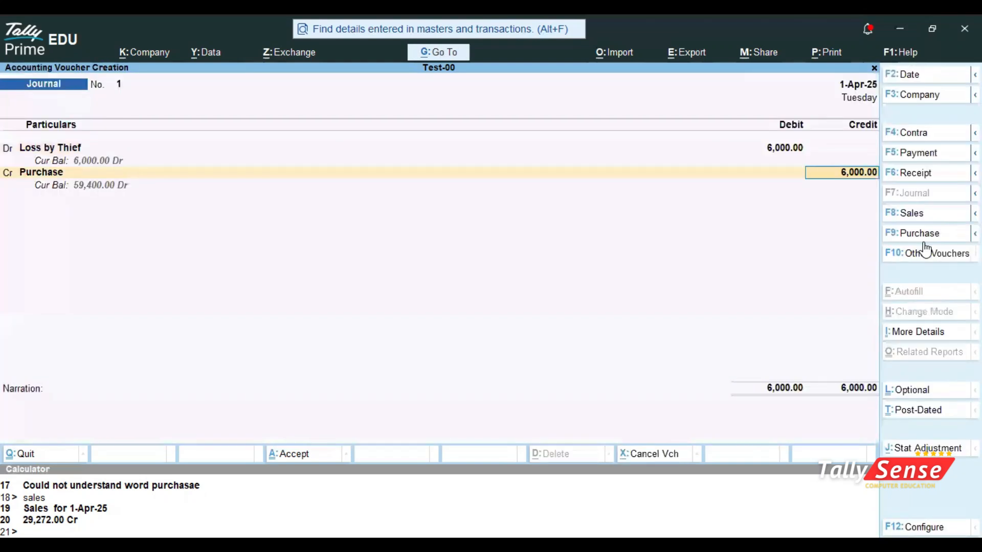
key("Return")
key("Return")
key("Return")
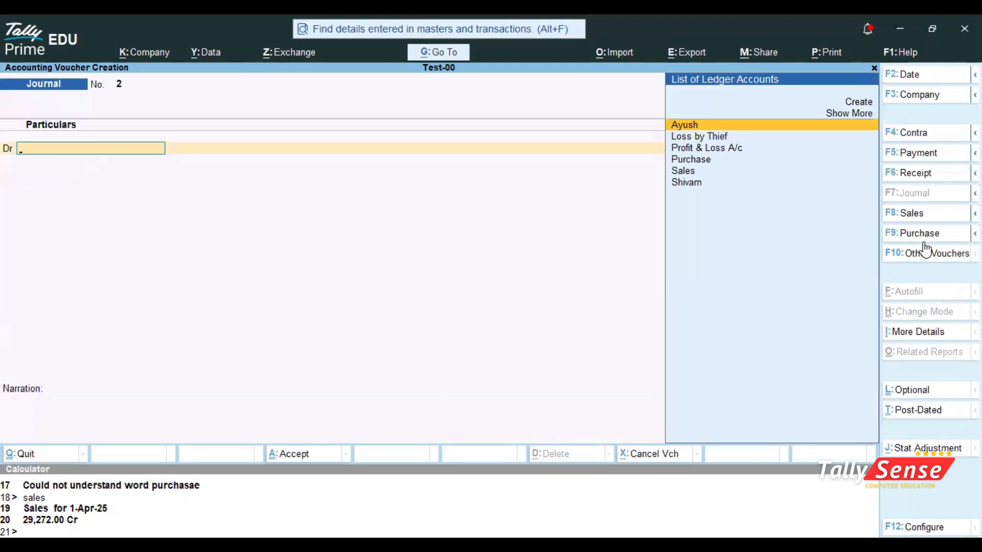
Page back to the saved journal voucher and return, and switch to a new purchase voucher
key("Page_Up")
key("Page_Down")
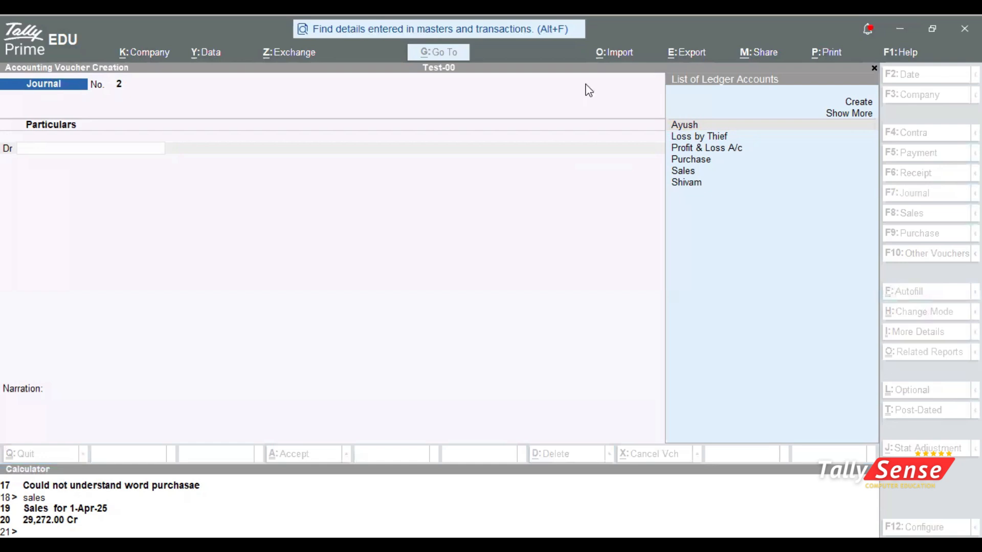
left_click(668, 204)
key("F9")
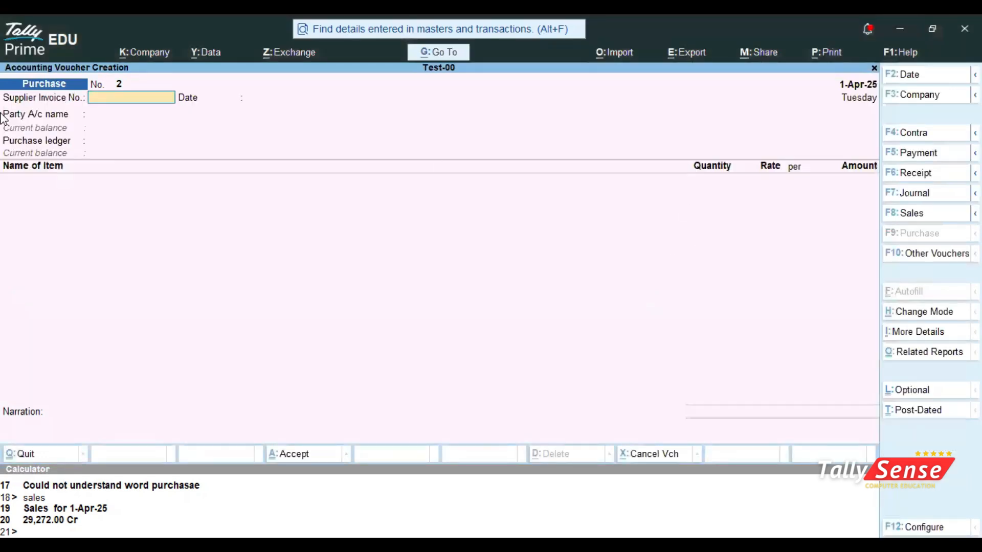